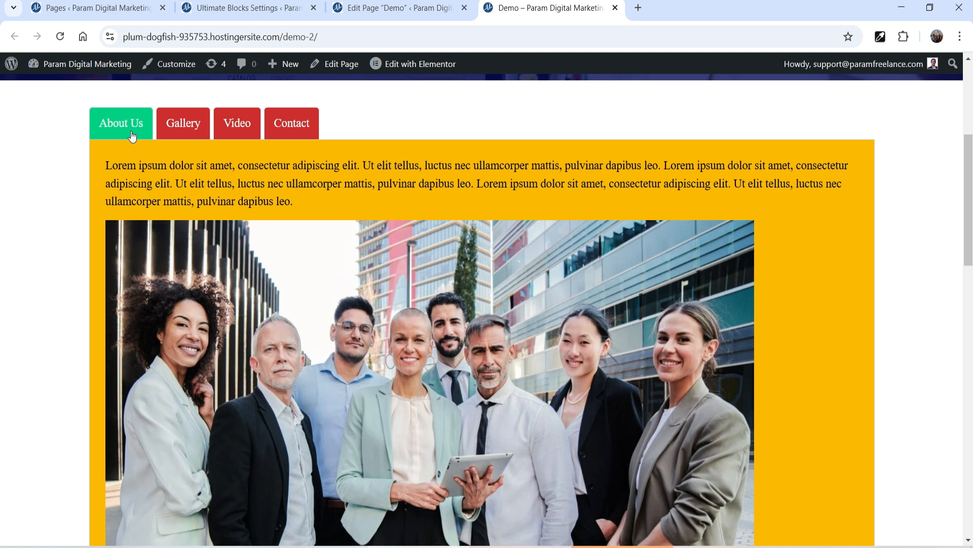
# Step: Examine the finished demo page's horizontal and vertical tab sets, including the About Us, Gallery, Video and Contact contents
pyautogui.scroll(-3, 395, 369)
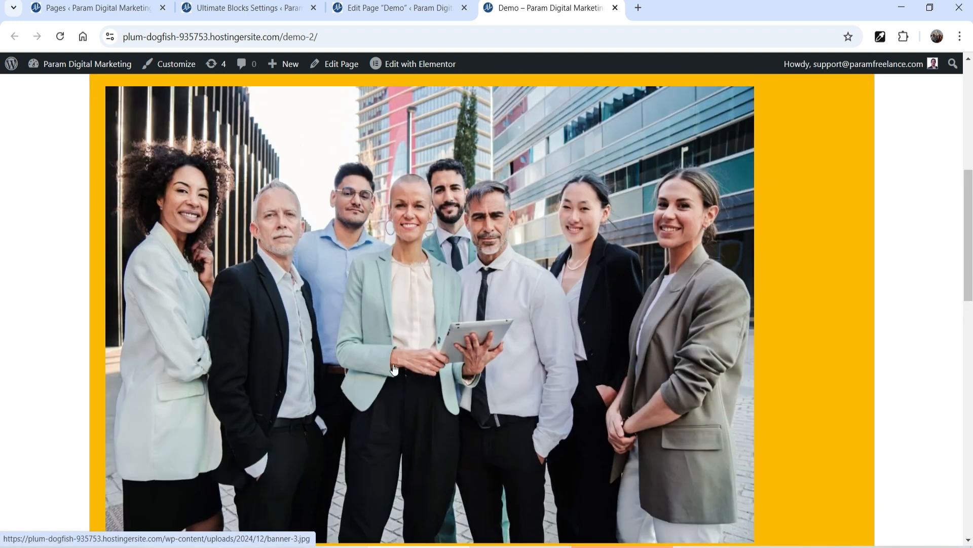
pyautogui.scroll(3, 395, 369)
pyautogui.click(188, 125)
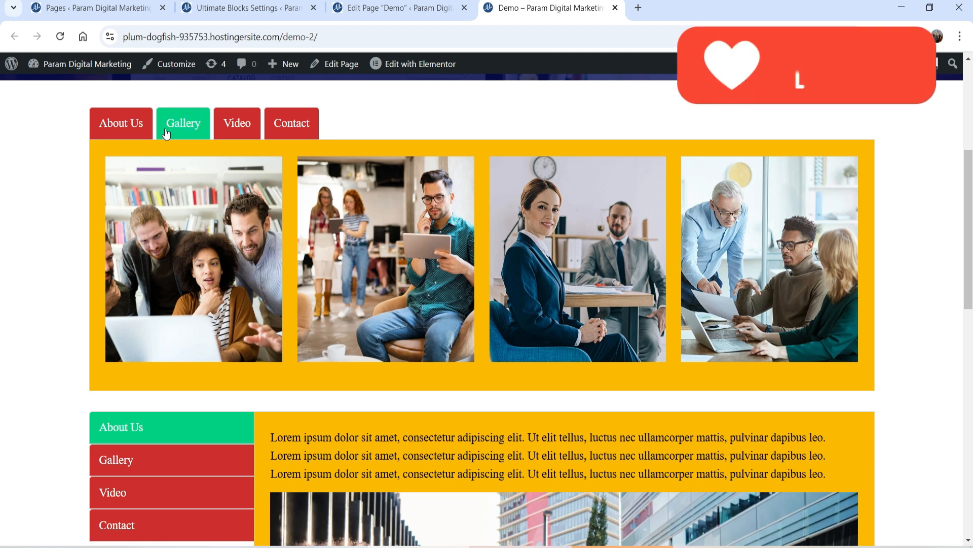
pyautogui.click(229, 126)
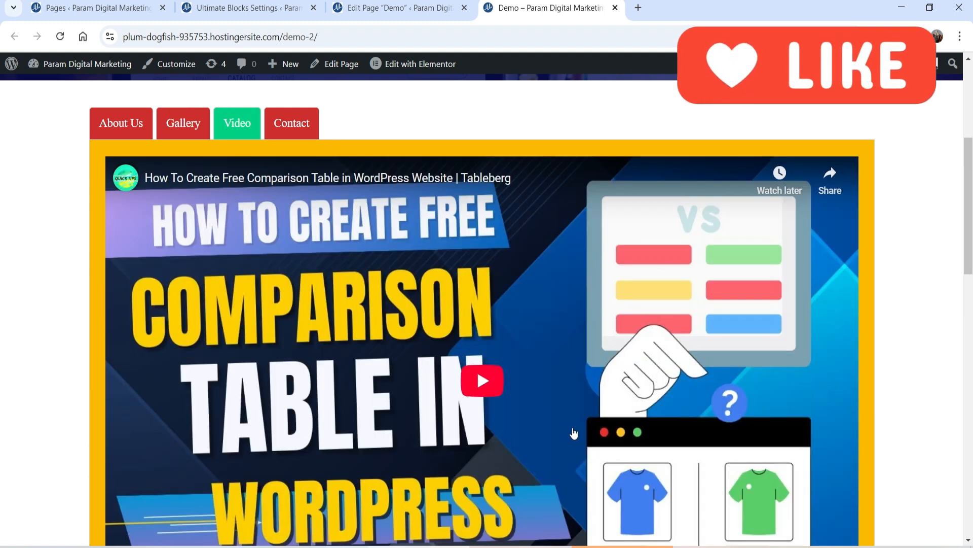
pyautogui.click(296, 131)
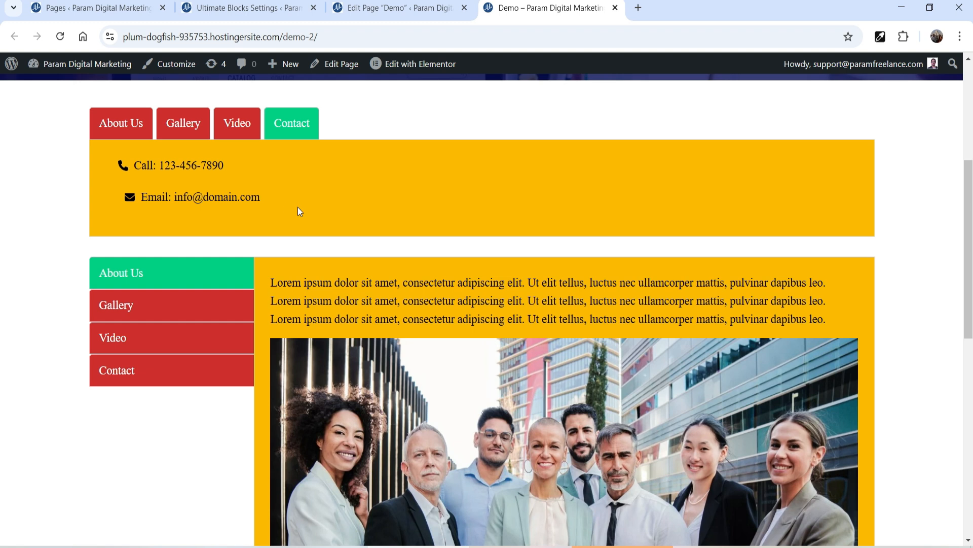
pyautogui.scroll(-3, 487, 213)
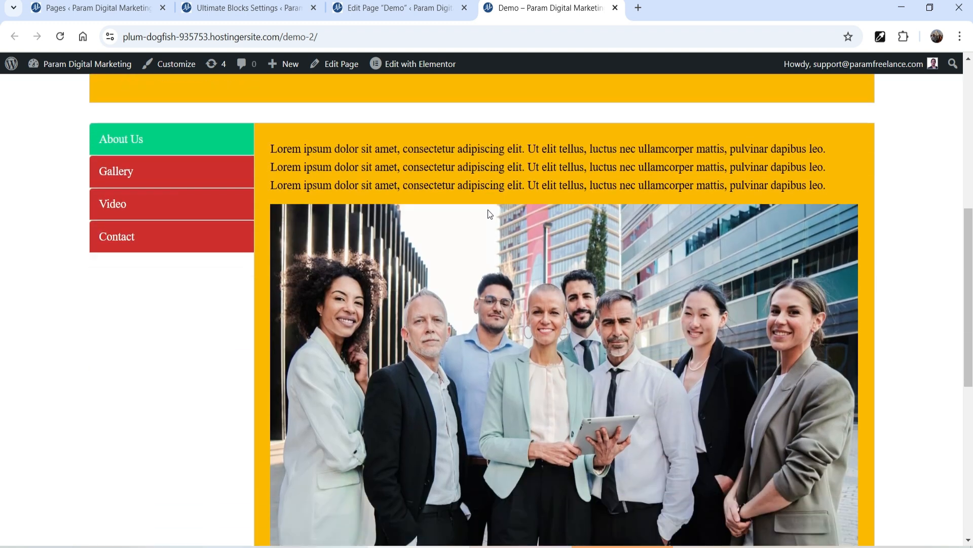
pyautogui.scroll(4, 811, 246)
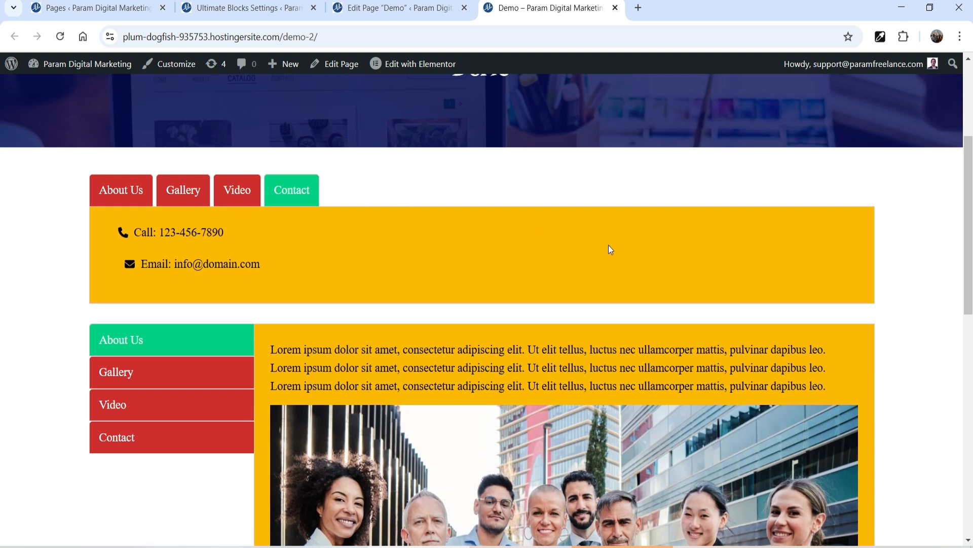
pyautogui.scroll(-1, 619, 236)
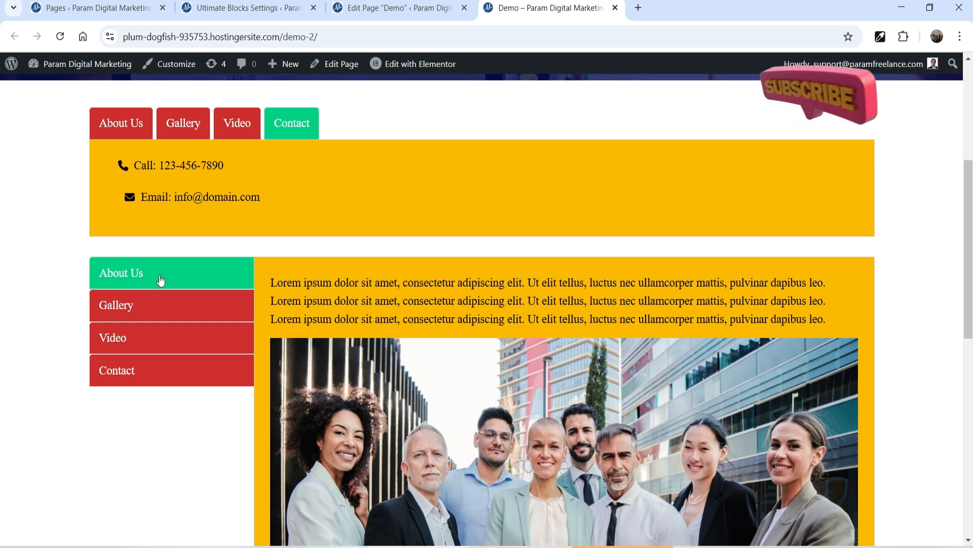
pyautogui.scroll(-1, 182, 258)
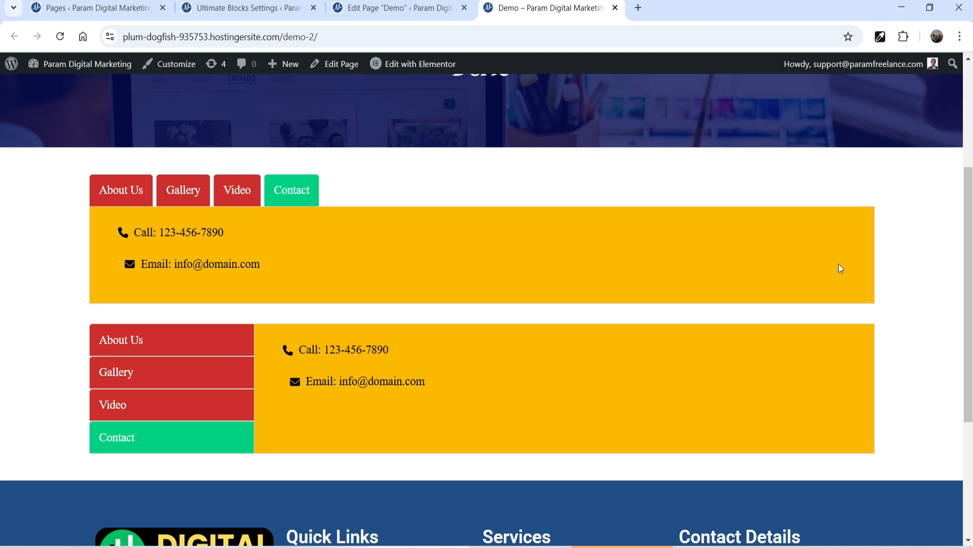
pyautogui.click(283, 6)
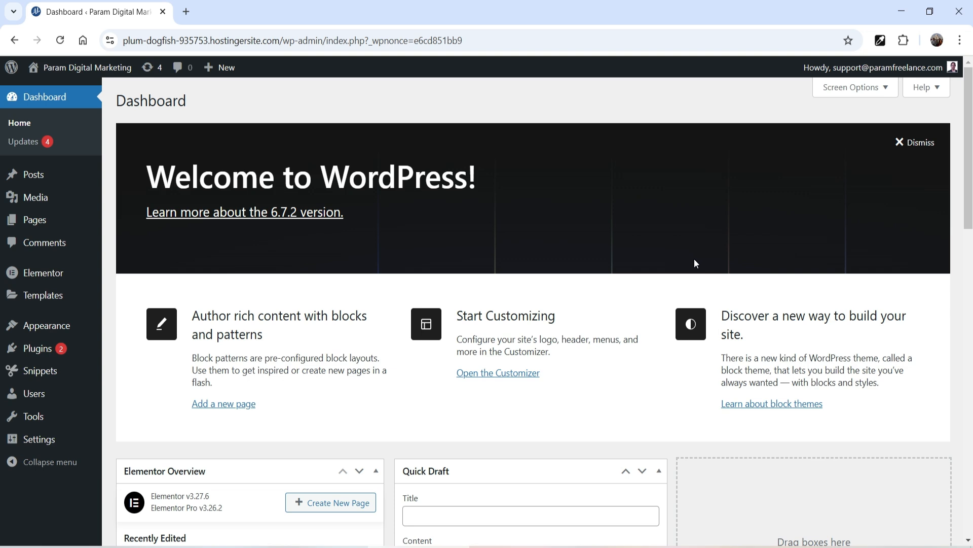
# Step: Search for "ultimate blocks" among the plugins available to add to the site
pyautogui.moveTo(38, 350)
pyautogui.click(120, 374)
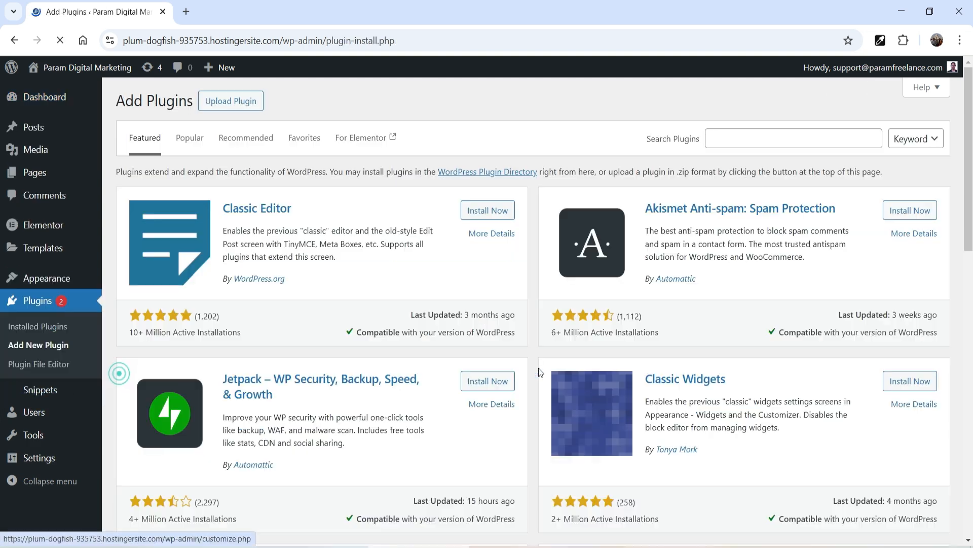
pyautogui.click(744, 135)
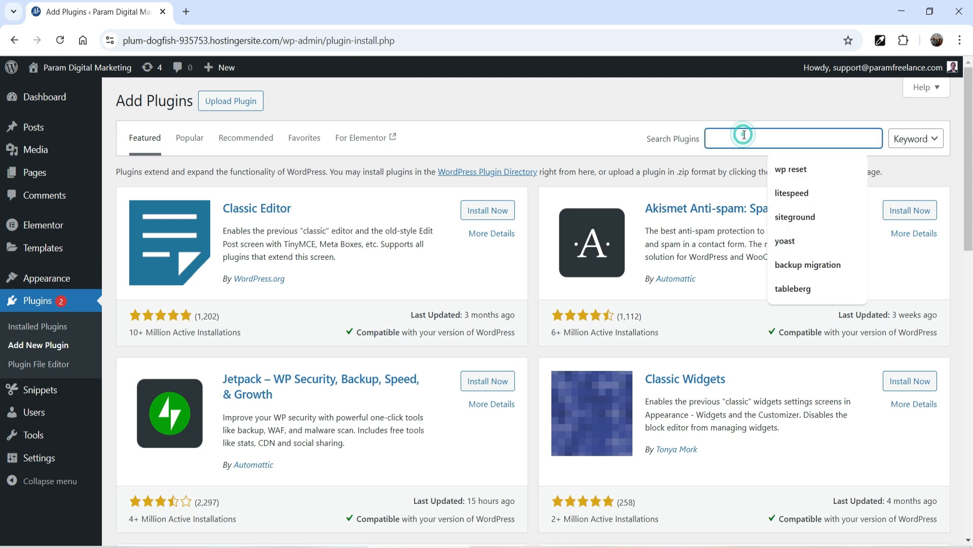
pyautogui.write('ultimate')
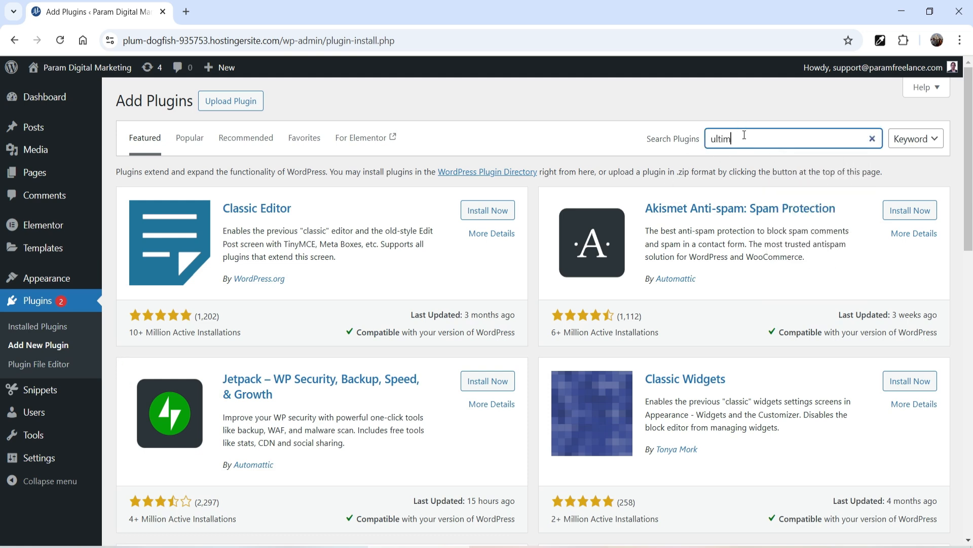
pyautogui.write(' blocks')
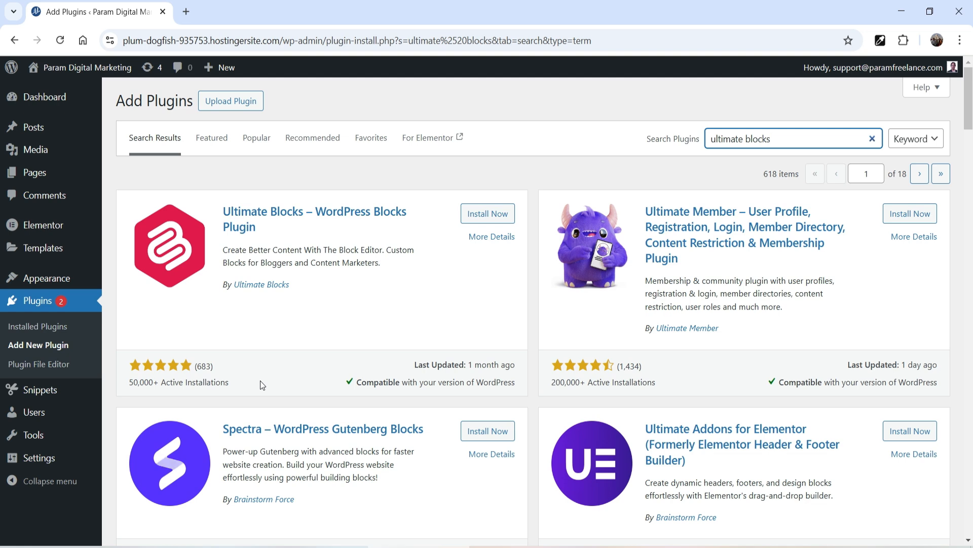
# Step: Install and activate the Ultimate Blocks – WordPress Blocks Plugin, skipping its e-mail notification opt-in
pyautogui.click(485, 215)
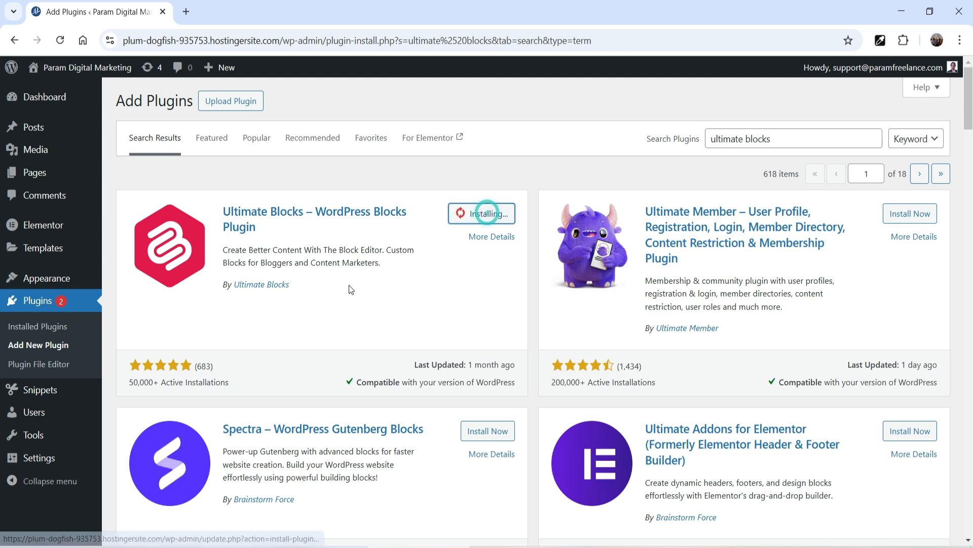
pyautogui.click(493, 220)
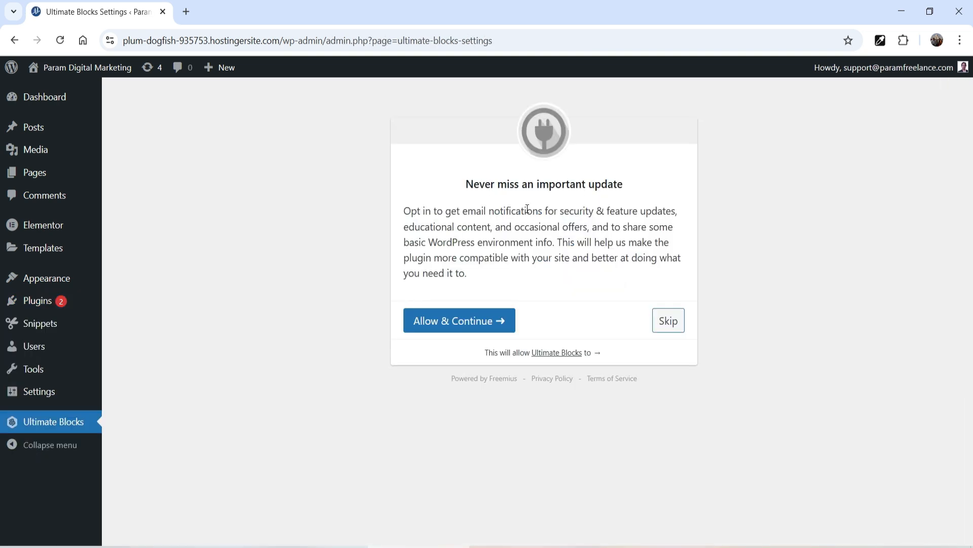
pyautogui.click(666, 322)
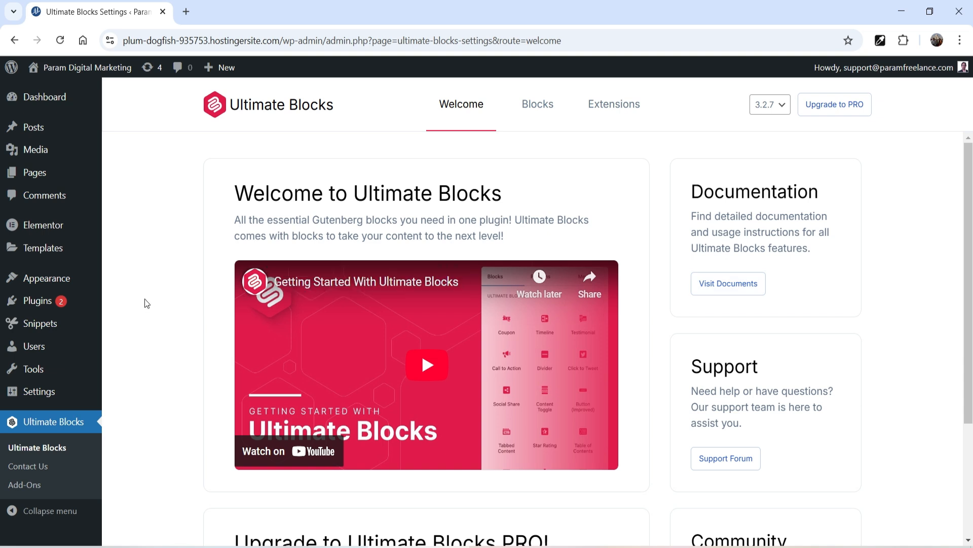
# Step: Review the Ultimate Blocks welcome page and the list of blocks that can be enabled or disabled
pyautogui.scroll(-3, 146, 301)
pyautogui.scroll(3, 151, 301)
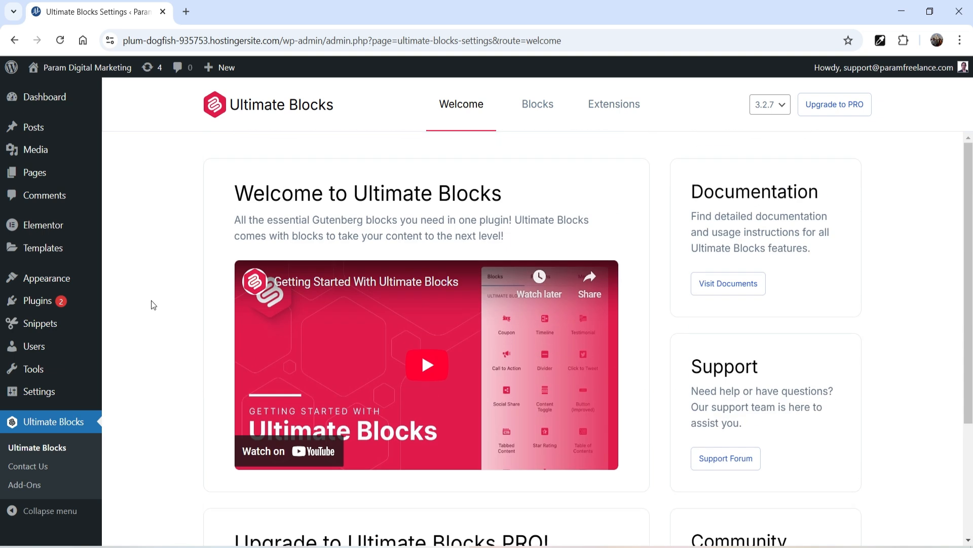
pyautogui.click(549, 121)
pyautogui.scroll(-3, 319, 252)
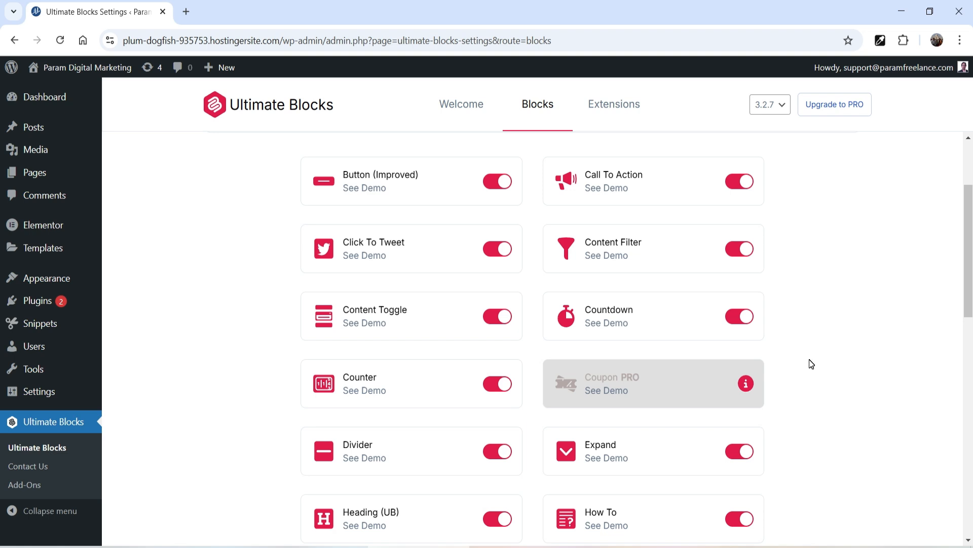
pyautogui.scroll(3, 808, 363)
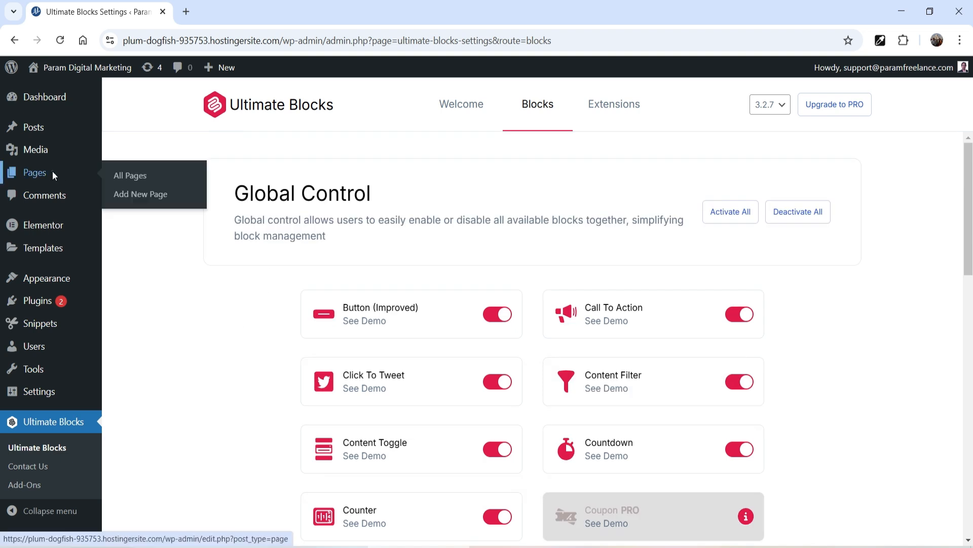
# Step: Open the Demo page that is not built with Elementor for editing in a new browser tab
pyautogui.click(53, 175)
pyautogui.scroll(-1, 212, 355)
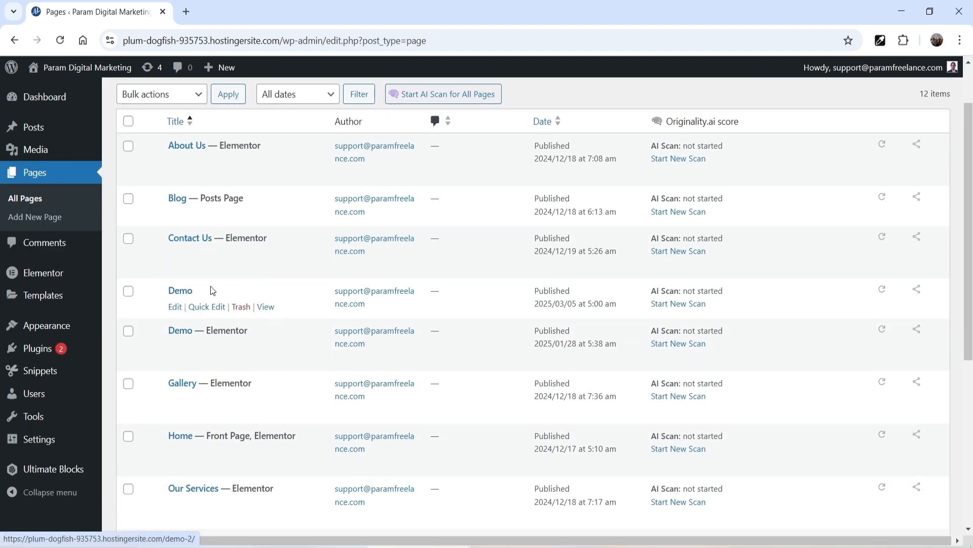
pyautogui.rightClick(175, 307)
pyautogui.click(202, 327)
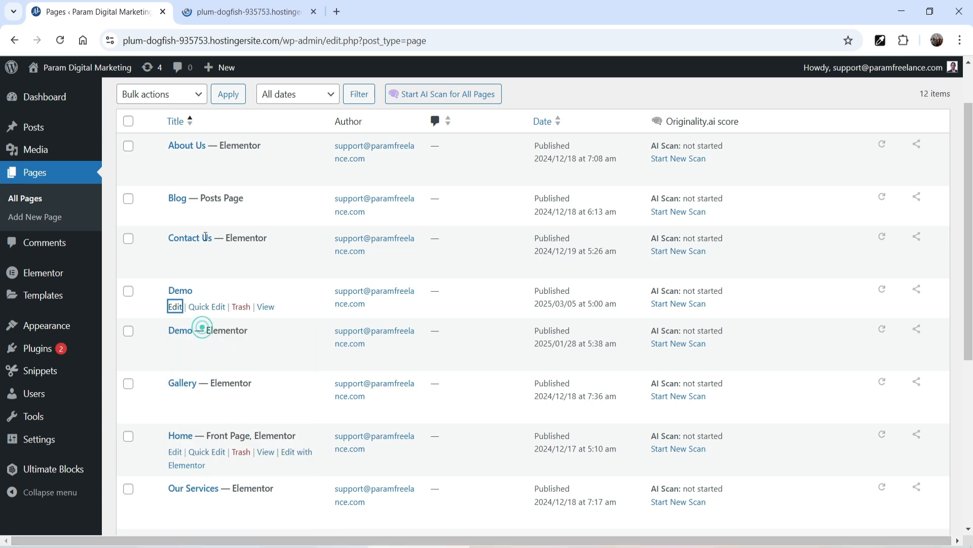
pyautogui.hotkey('ctrl', 'Tab')
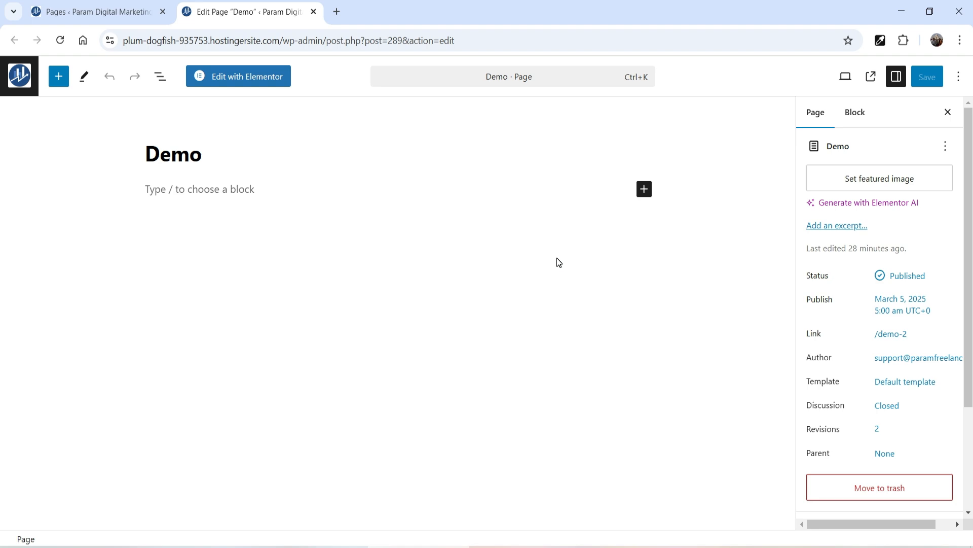
# Step: Find the Tabbed Content block from Ultimate Blocks and insert it below the Demo page title
pyautogui.click(58, 76)
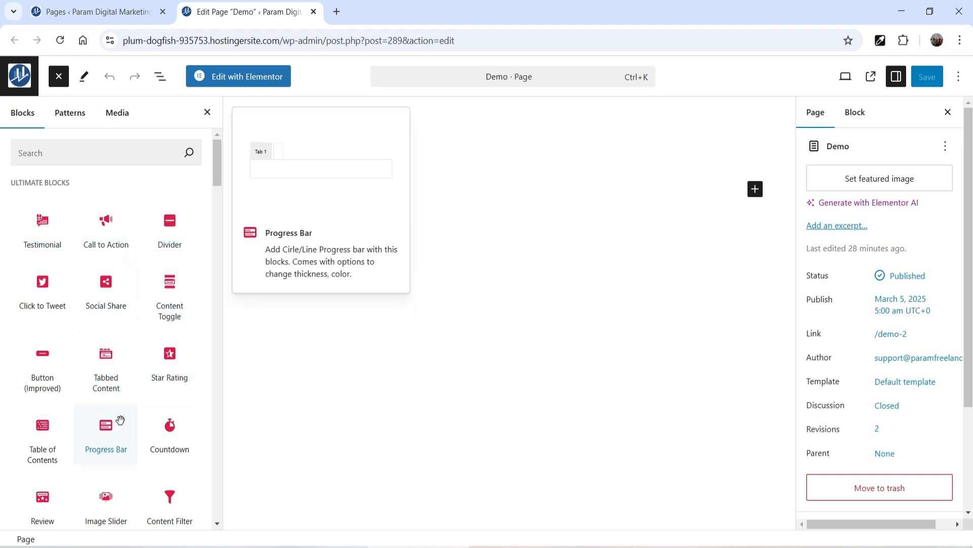
pyautogui.scroll(-1, 74, 396)
pyautogui.scroll(-3, 74, 396)
pyautogui.click(756, 189)
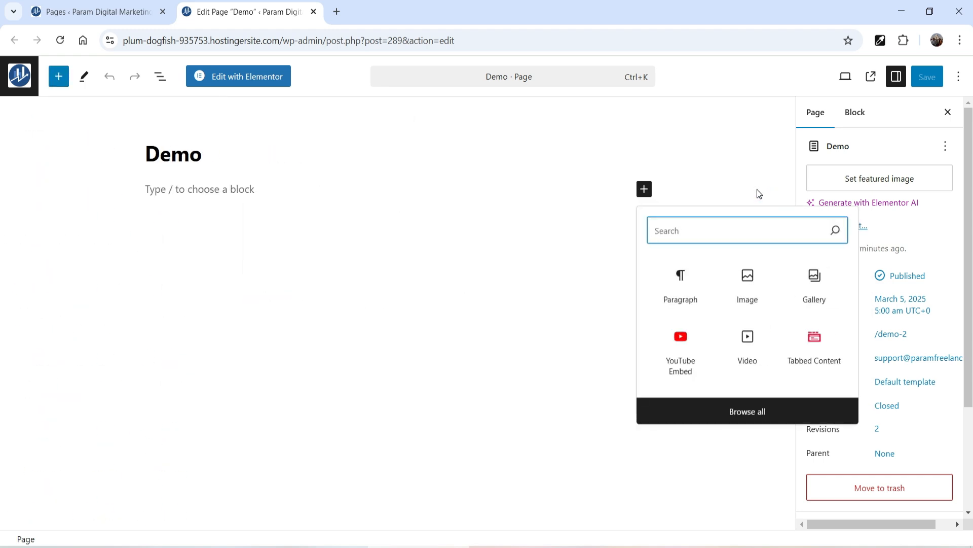
pyautogui.write('tabbed')
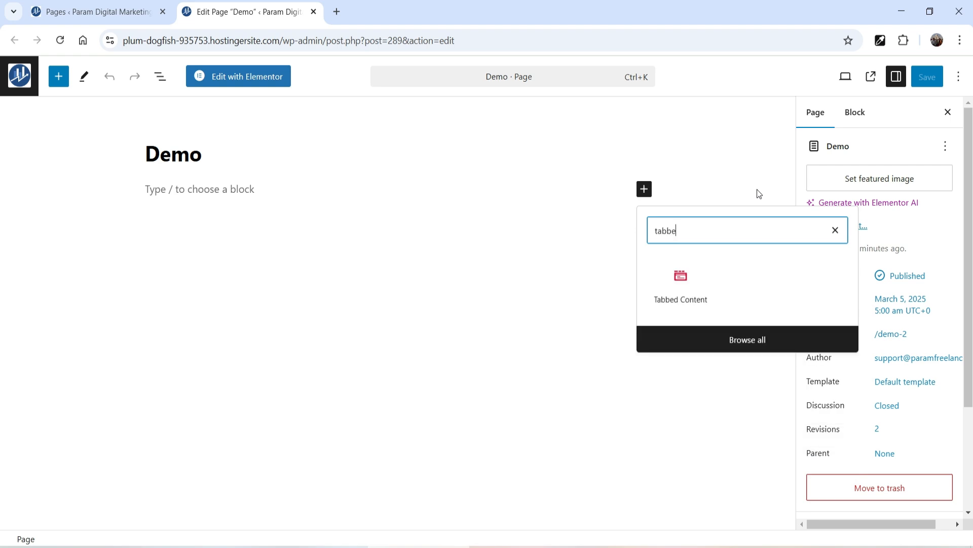
pyautogui.click(682, 282)
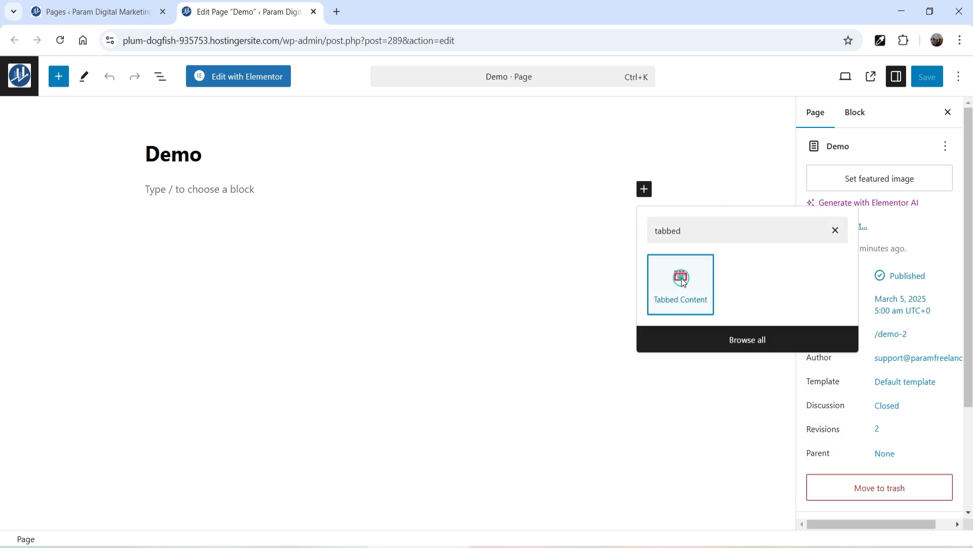
# Step: Name the first tab of the Tabbed Content block "About Us" and close the extra browser tab
pyautogui.tripleClick(166, 203)
pyautogui.write('About Us')
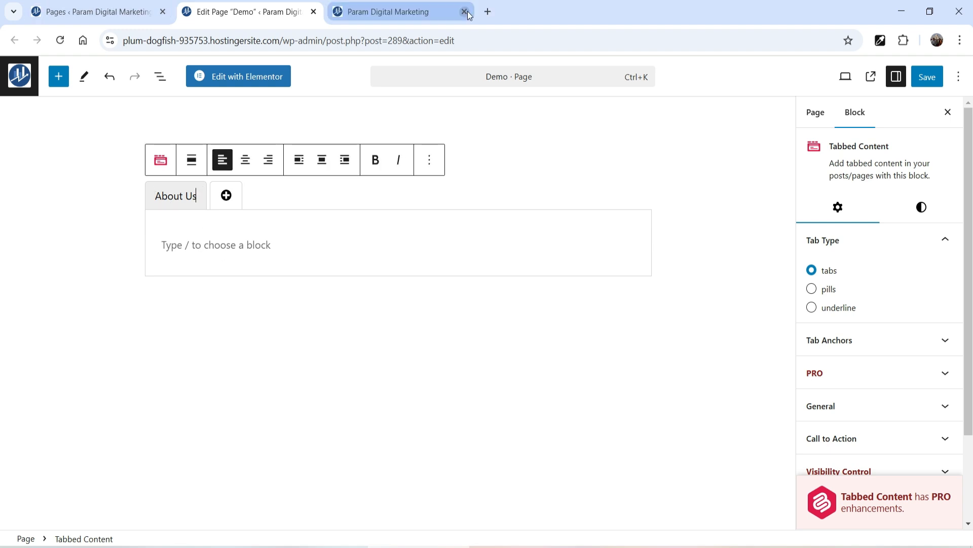
pyautogui.click(465, 11)
# Step: Fill the About Us tab's paragraph with the "Lorem ipsum dolor sit amet…" placeholder text, repeated three times
pyautogui.click(205, 246)
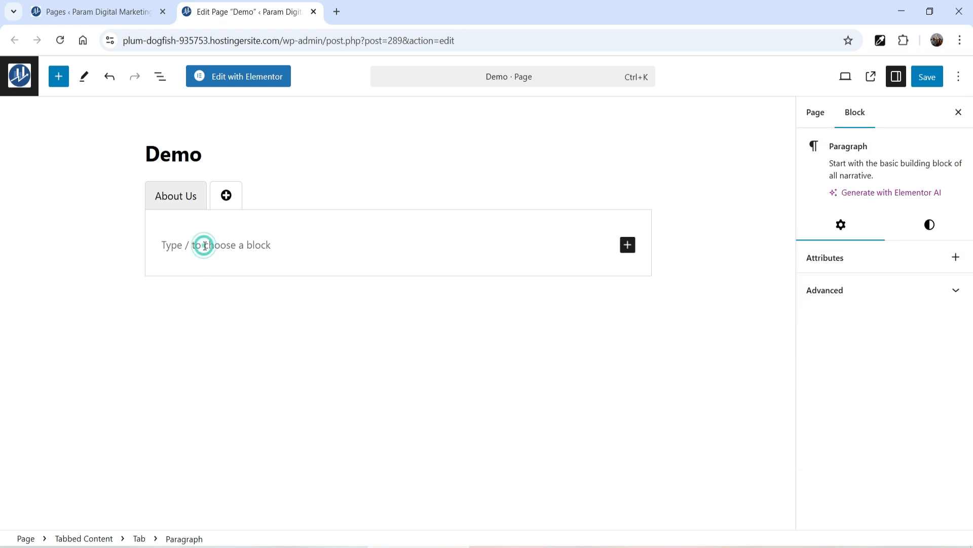
pyautogui.write('Lorem ipsum dolor sit amet, consectetur adipiscing elit. Ut elit tellus, luctus nec ullamcorper mattis, pulvinar dapibus leo.')
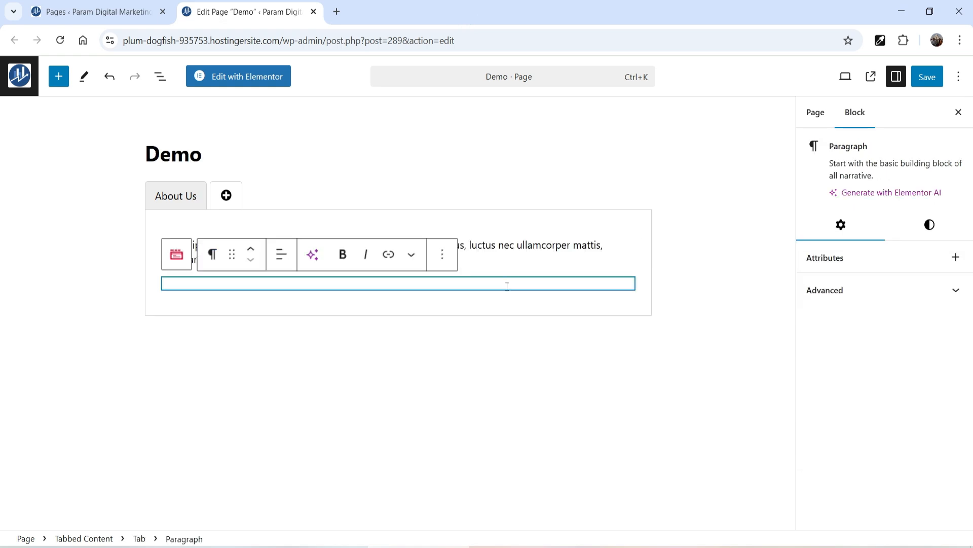
pyautogui.click(496, 260)
pyautogui.write('Lorem ipsum dolor sit amet, consectetur adipiscing elit. Ut elit tellus, luctus nec ullamcorper mattis, pulvinar dapibus leo.')
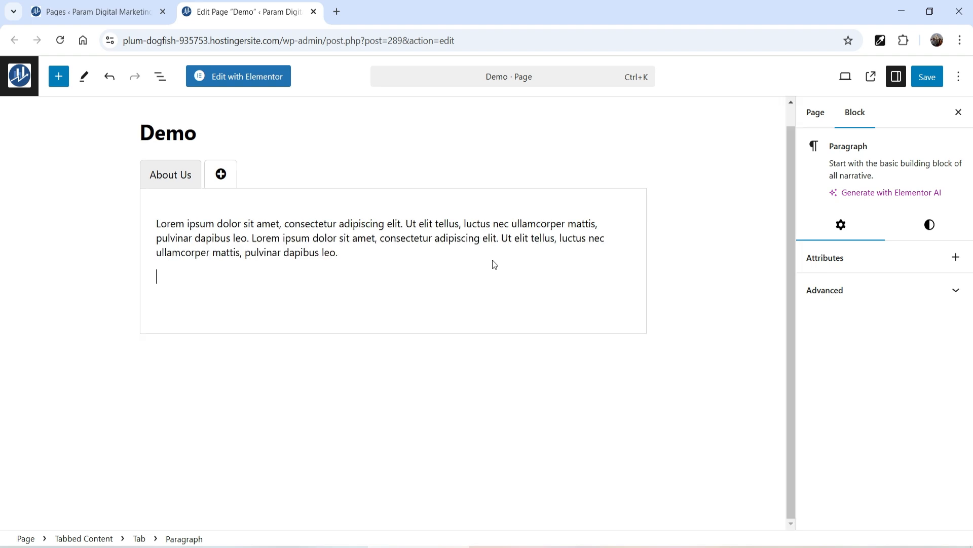
pyautogui.write('Lorem ipsum dolor sit amet, consectetur adipiscing elit. Ut elit tellus, luctus nec ullamcorper mattis, pulvinar dapibus leo.')
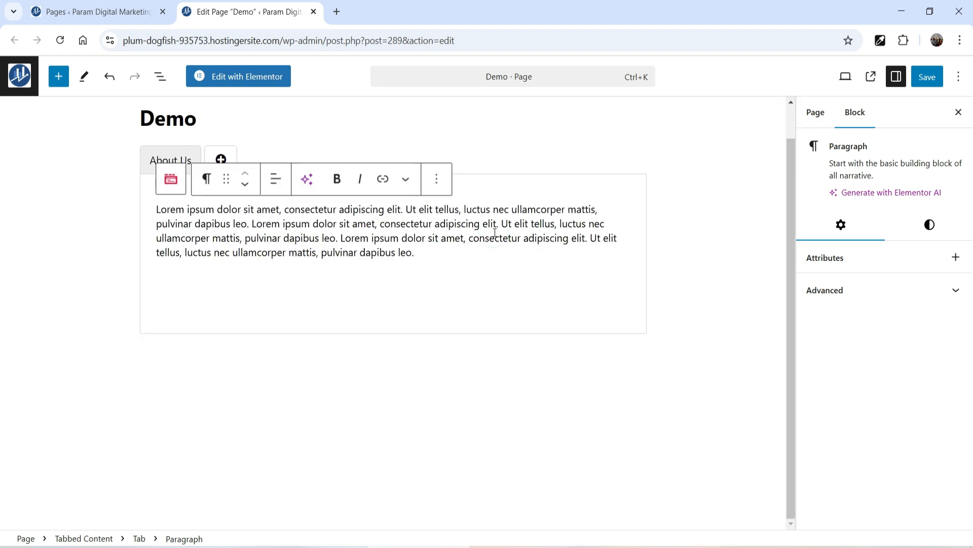
# Step: Add an Image block below the placeholder paragraph inside the About Us tab
pyautogui.click(234, 314)
pyautogui.click(277, 288)
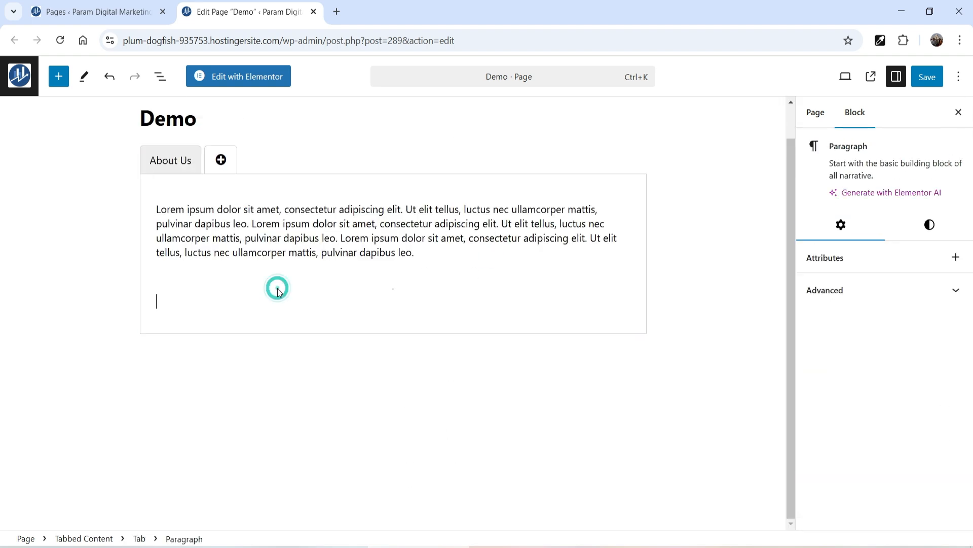
pyautogui.click(59, 76)
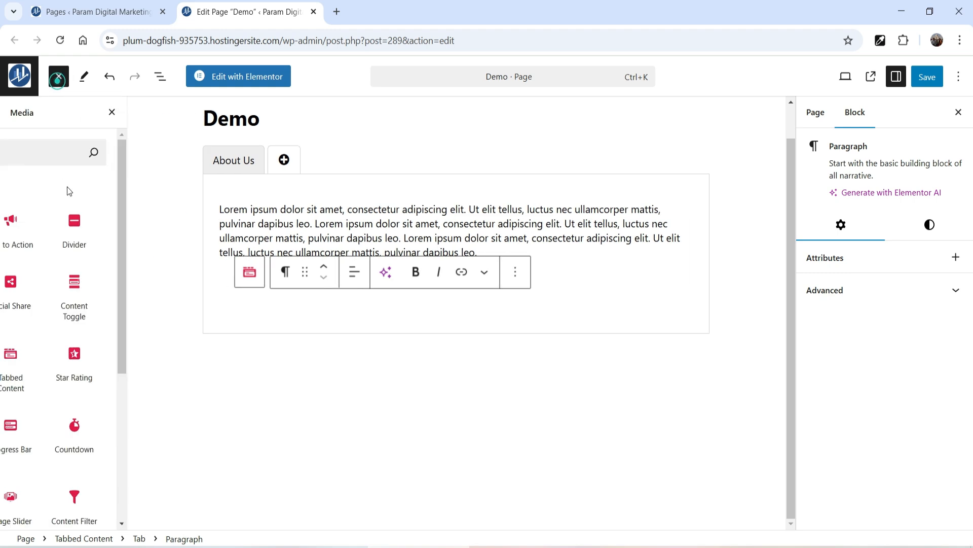
pyautogui.click(76, 152)
pyautogui.write('6')
pyautogui.press('BackSpace')
pyautogui.write('image')
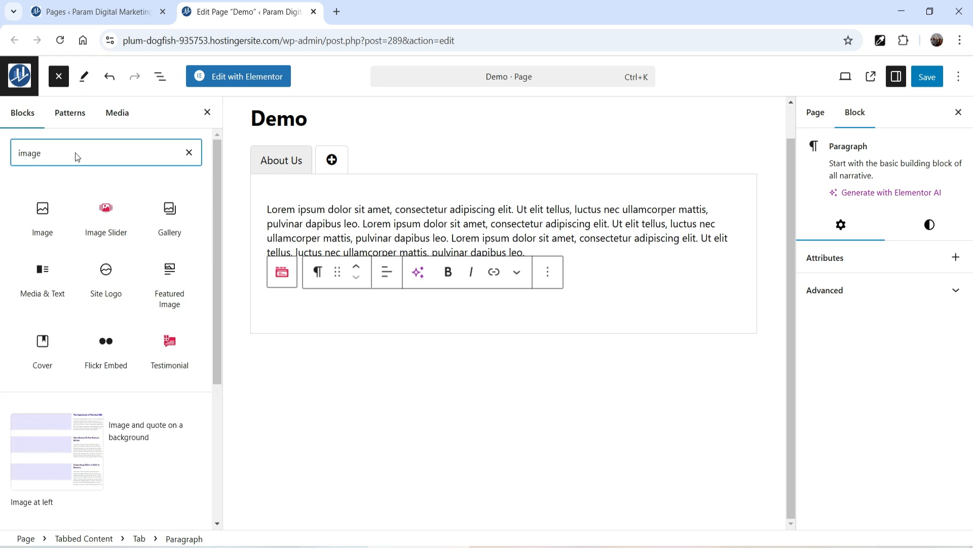
pyautogui.moveTo(34, 232); pyautogui.dragTo(461, 299)
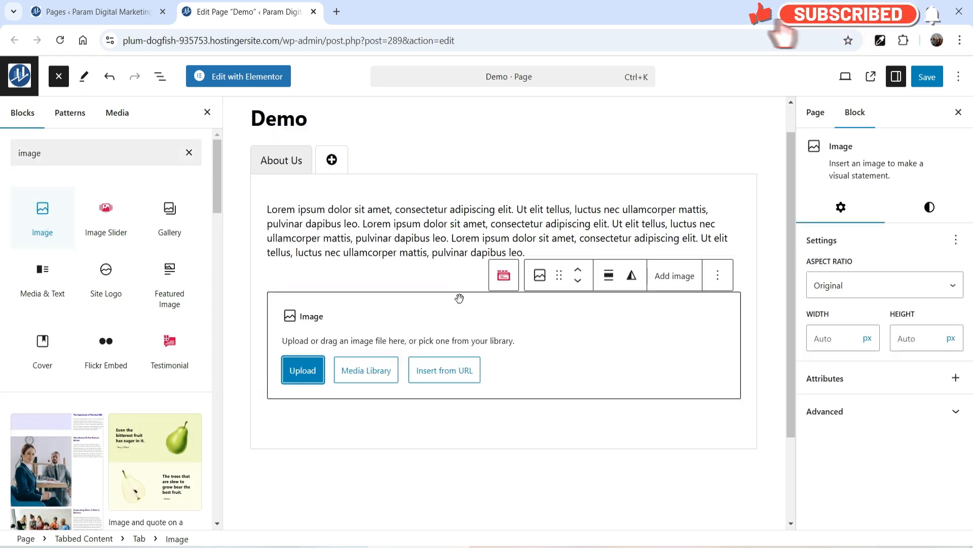
# Step: Fill the About Us tab's Image block with banner-3.jpg from the media library
pyautogui.click(359, 369)
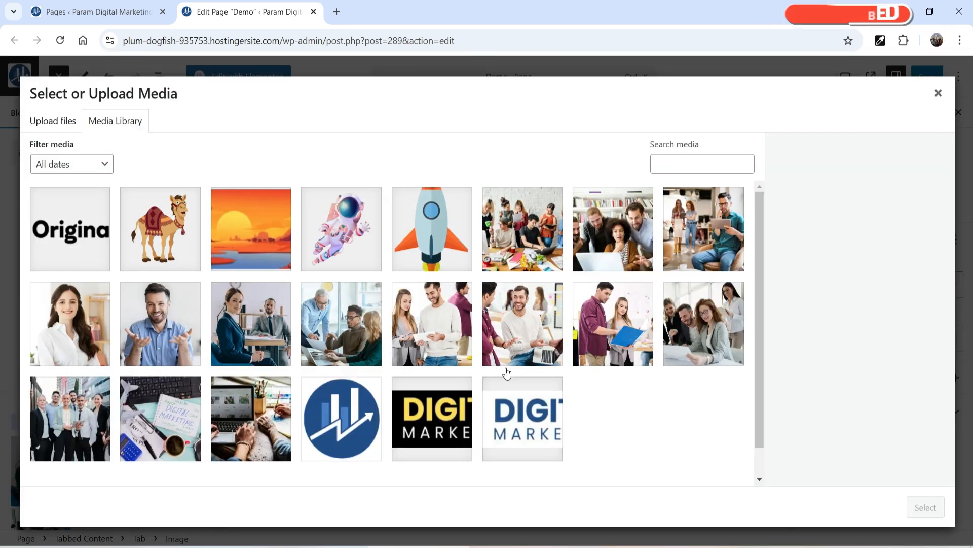
pyautogui.click(79, 419)
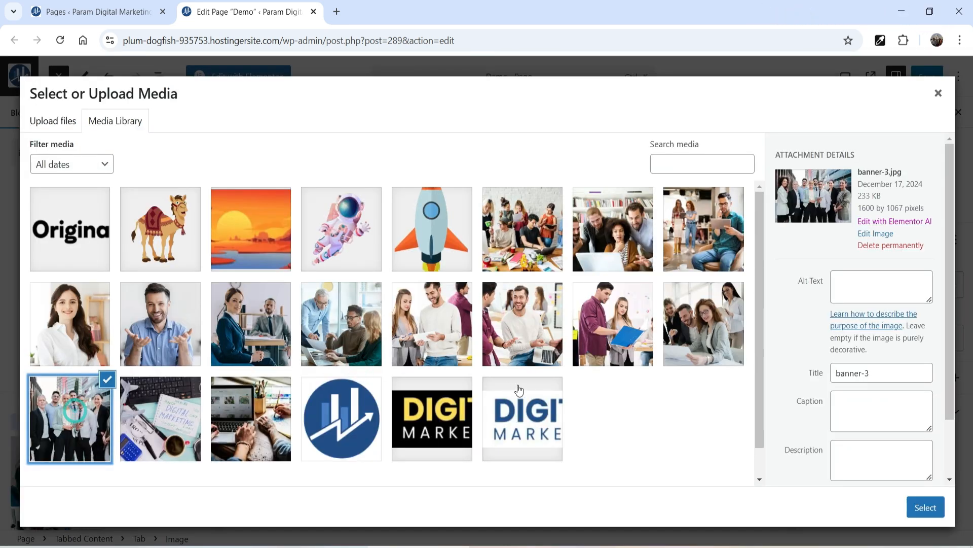
pyautogui.click(918, 504)
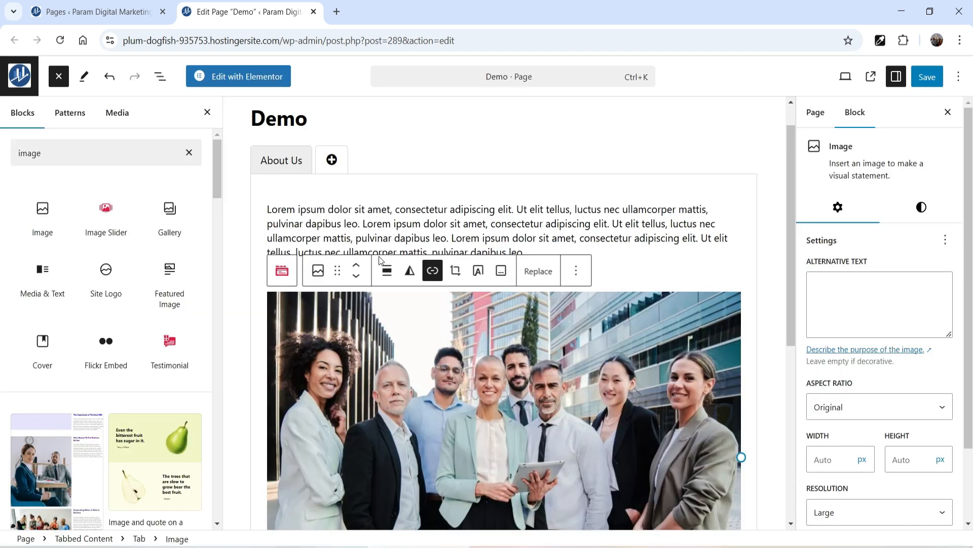
pyautogui.scroll(-4, 595, 375)
pyautogui.scroll(4, 589, 373)
# Step: Add a second tab to the Tabbed Content block and name it "Gallery"
pyautogui.click(332, 160)
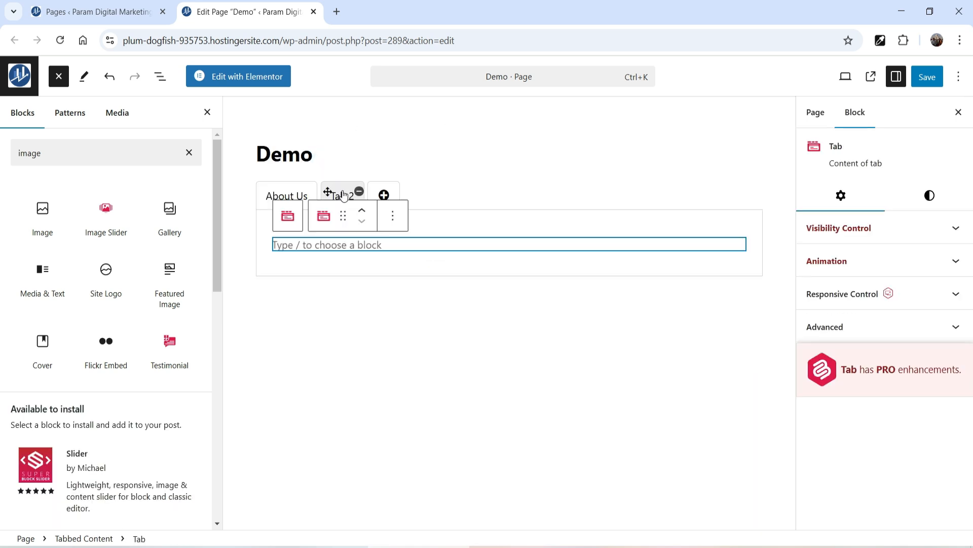
pyautogui.tripleClick(343, 196)
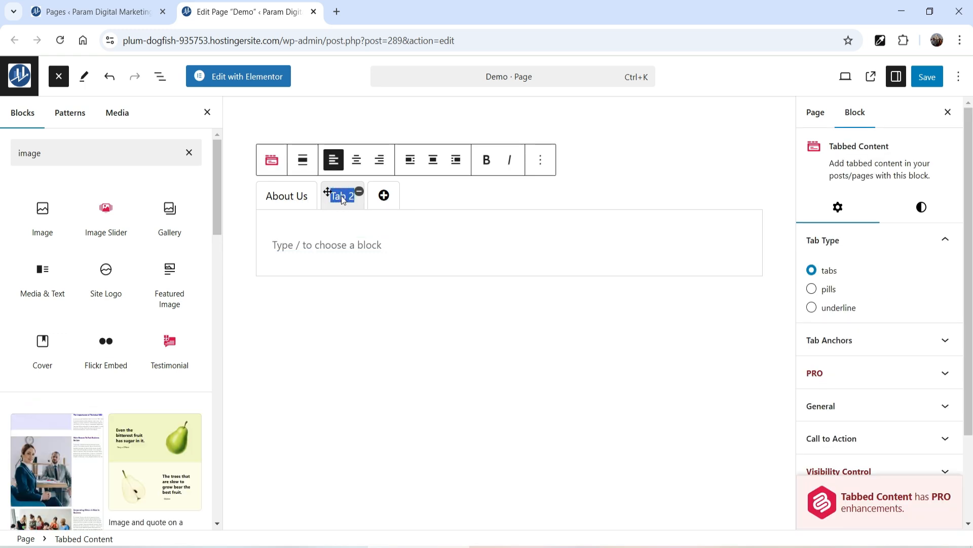
pyautogui.write('Gallery')
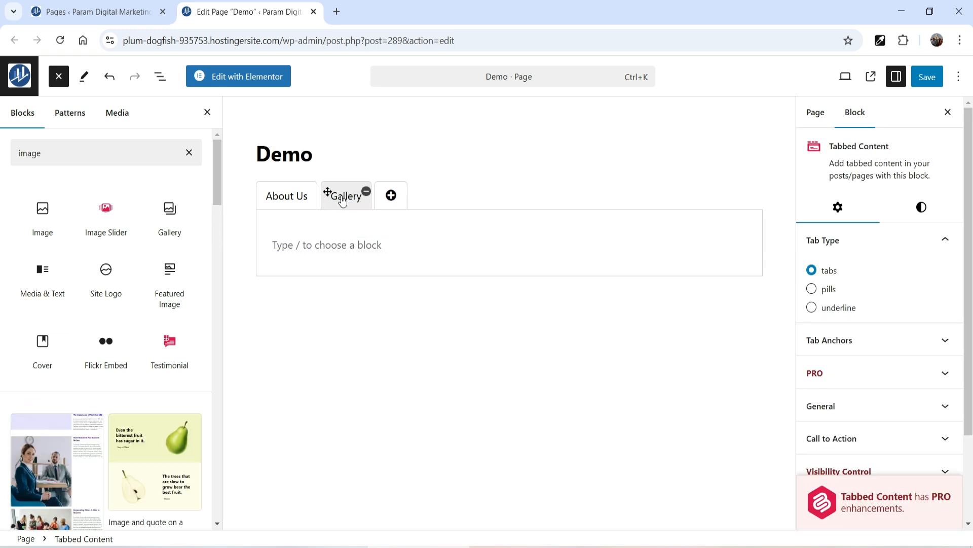
# Step: Close the block inserter, then find the Gallery block and insert it inside the Gallery tab
pyautogui.click(382, 246)
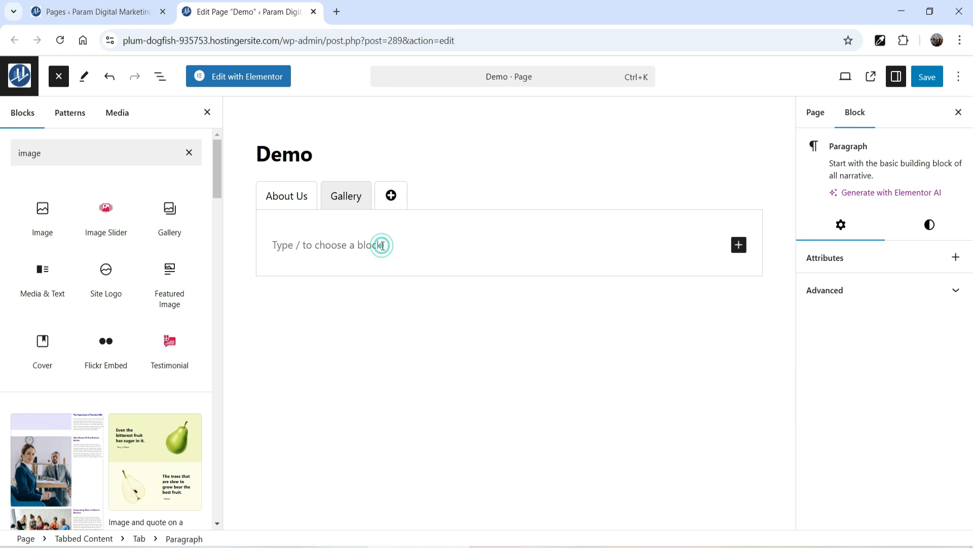
pyautogui.click(208, 112)
pyautogui.click(384, 238)
pyautogui.click(628, 244)
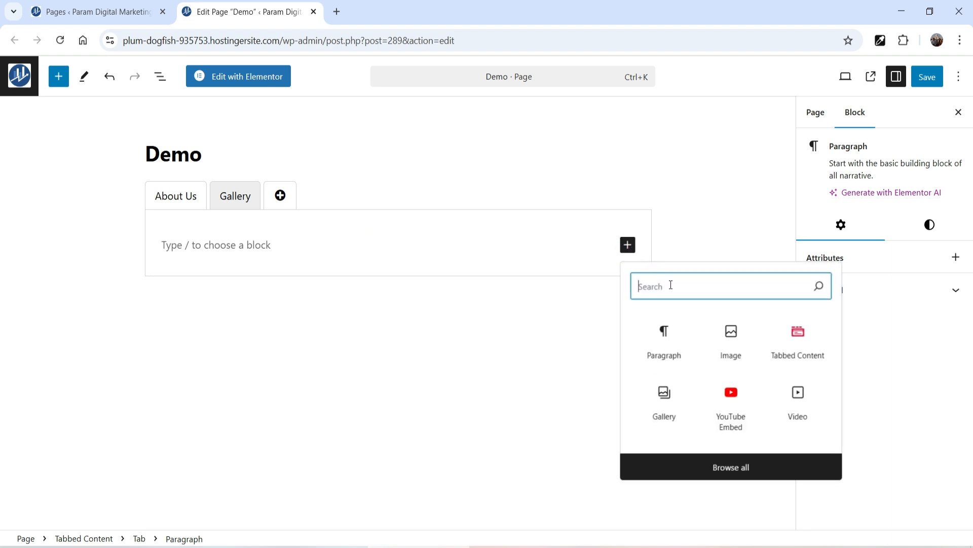
pyautogui.write('galler')
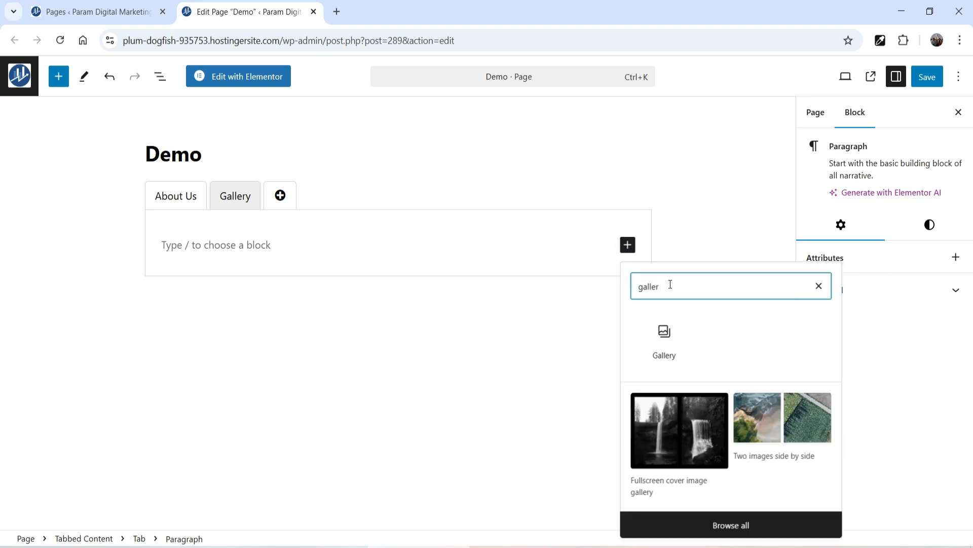
pyautogui.click(656, 334)
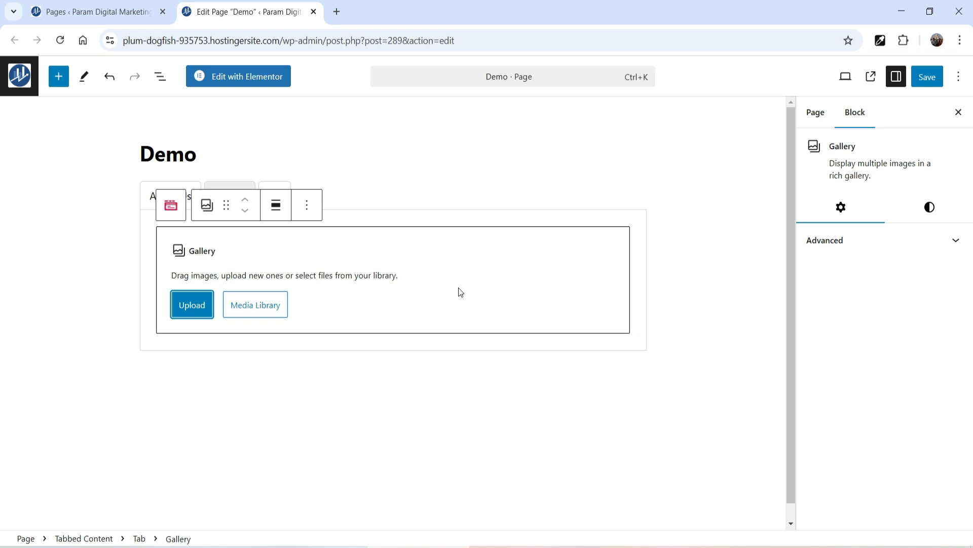
# Step: Insert a gallery of four media library images: the group around a laptop, blog-1, the two suited people at a desk, and service-5
pyautogui.click(256, 306)
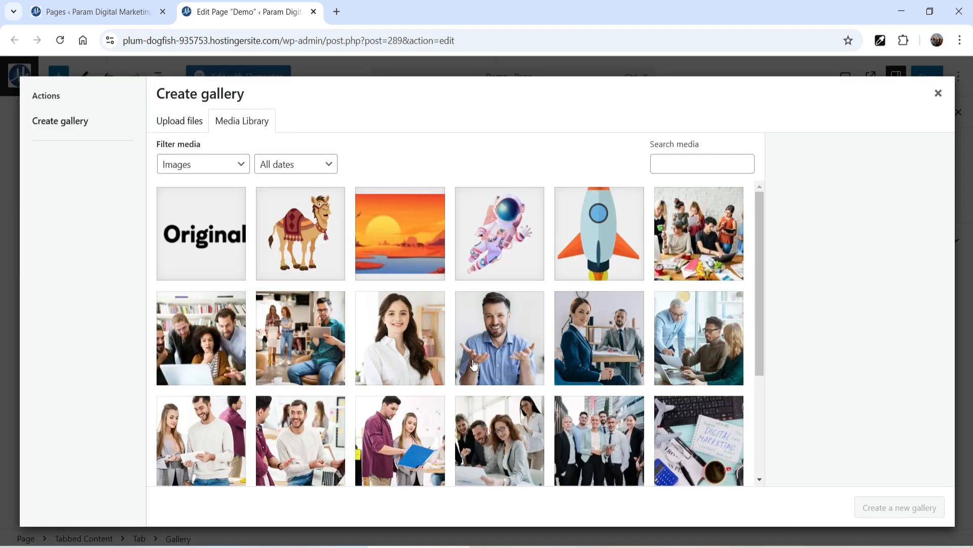
pyautogui.click(213, 333)
pyautogui.click(314, 335)
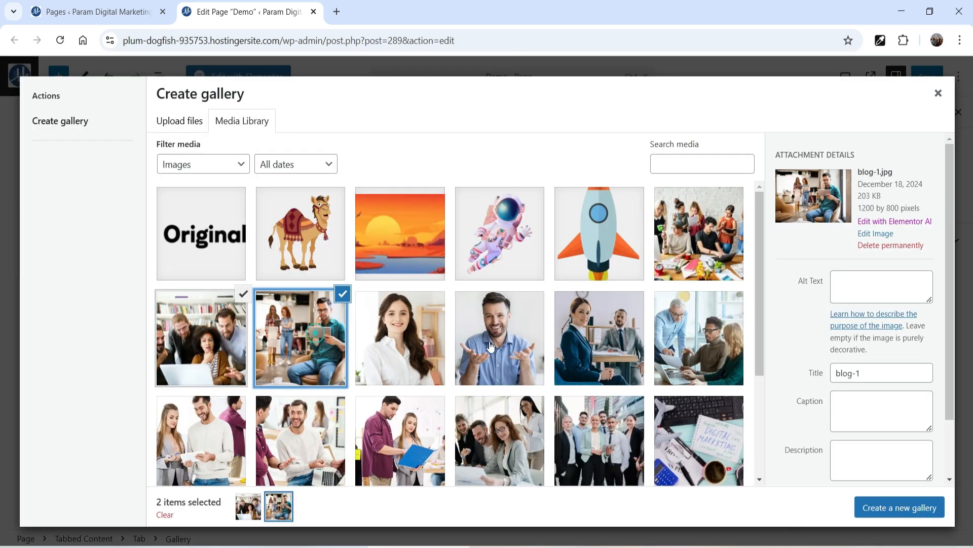
pyautogui.click(598, 337)
pyautogui.click(664, 344)
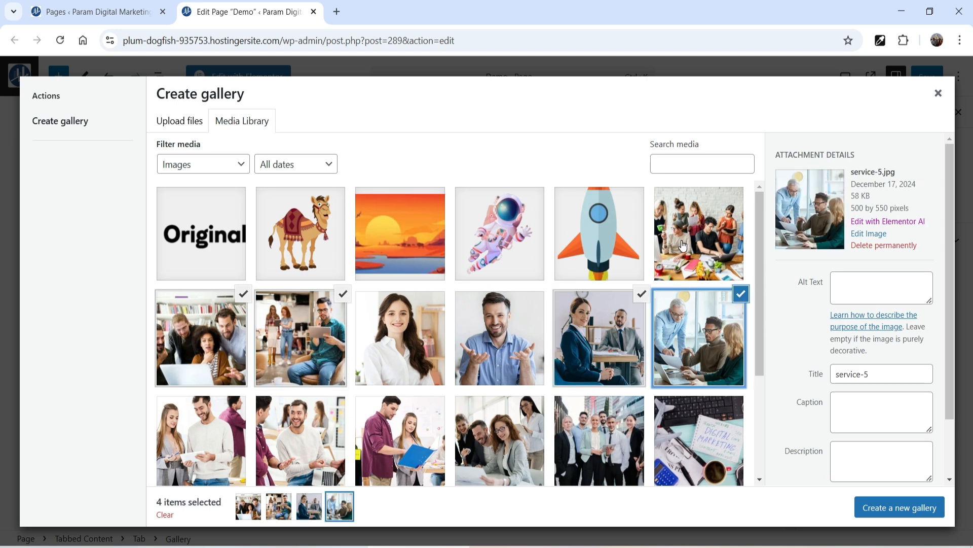
pyautogui.click(179, 123)
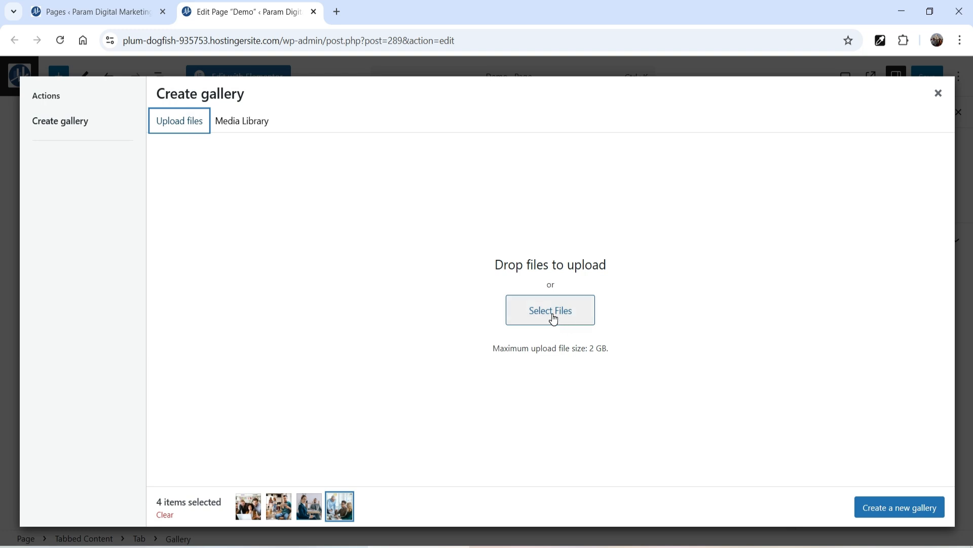
pyautogui.click(246, 125)
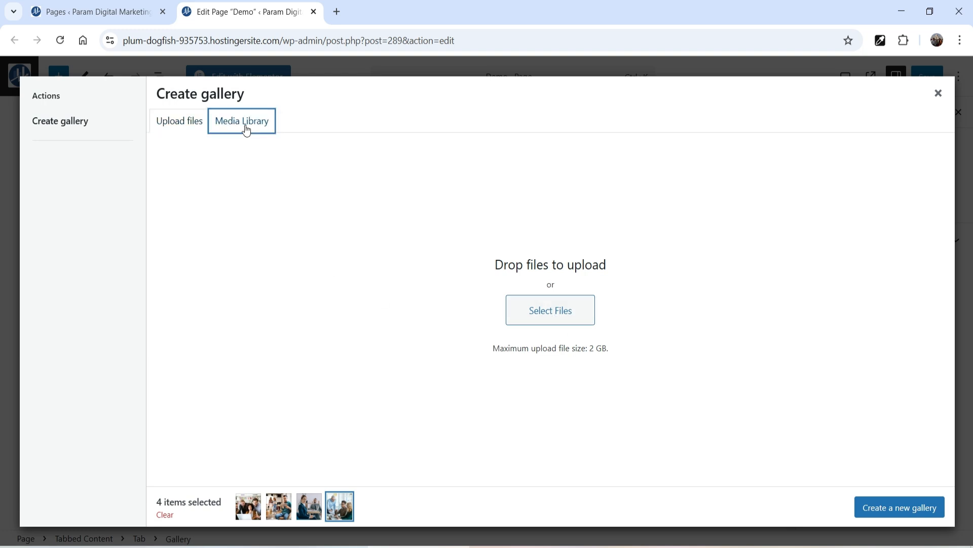
pyautogui.click(907, 511)
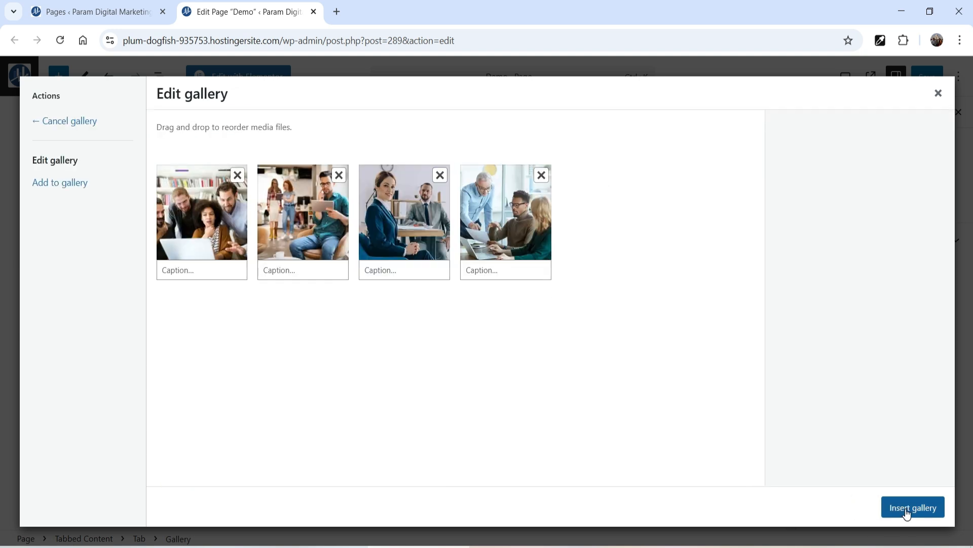
pyautogui.click(912, 507)
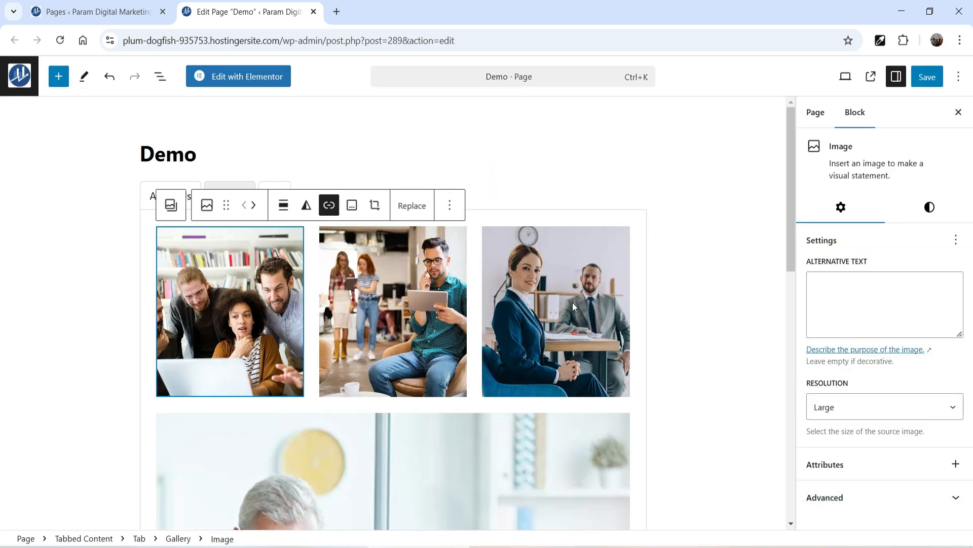
# Step: Select the whole Gallery block and set its number of columns to 4
pyautogui.scroll(-3, 507, 304)
pyautogui.scroll(3, 411, 345)
pyautogui.click(570, 298)
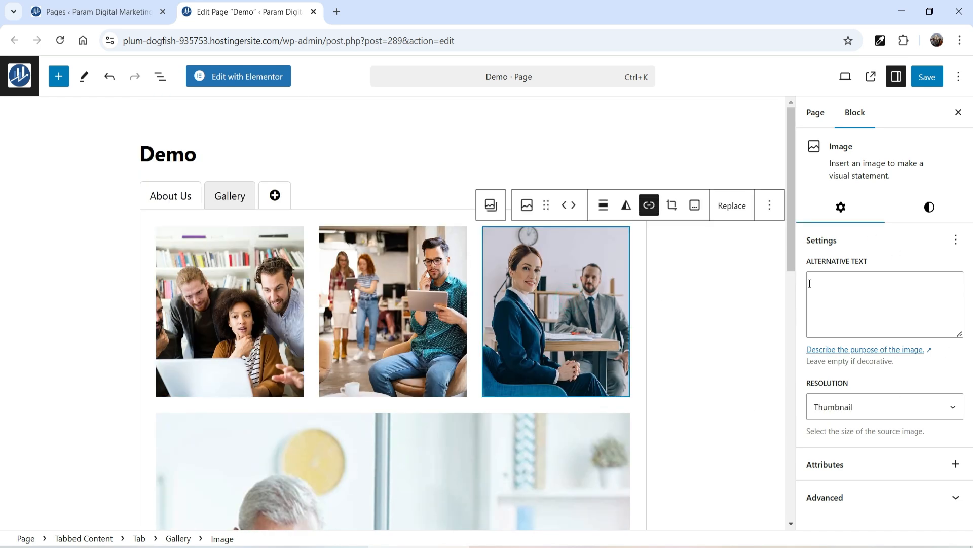
pyautogui.click(254, 264)
pyautogui.click(171, 206)
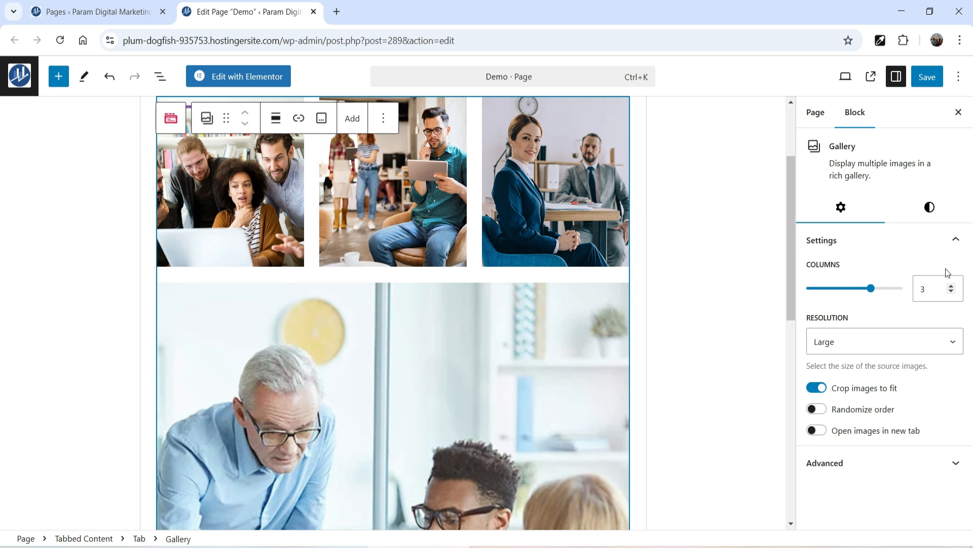
pyautogui.click(950, 288)
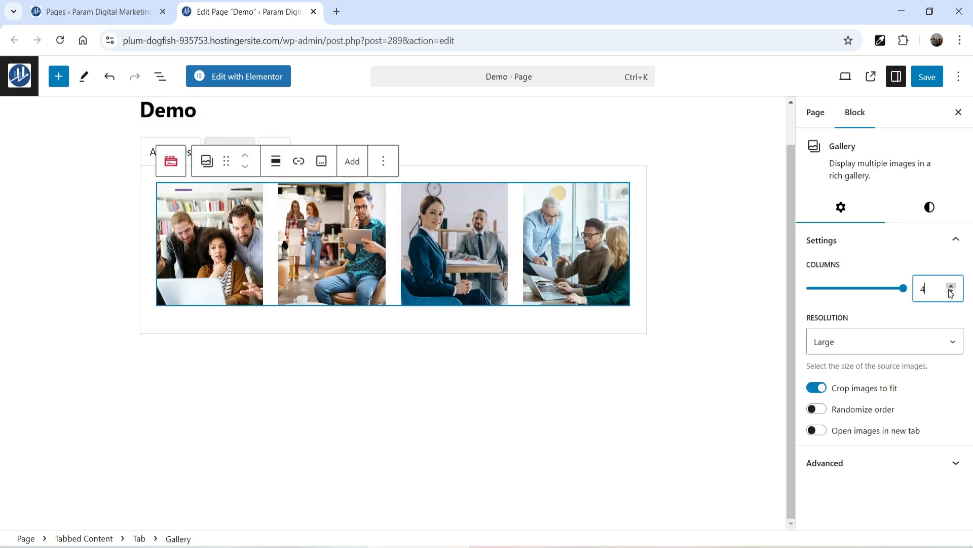
pyautogui.scroll(1, 244, 304)
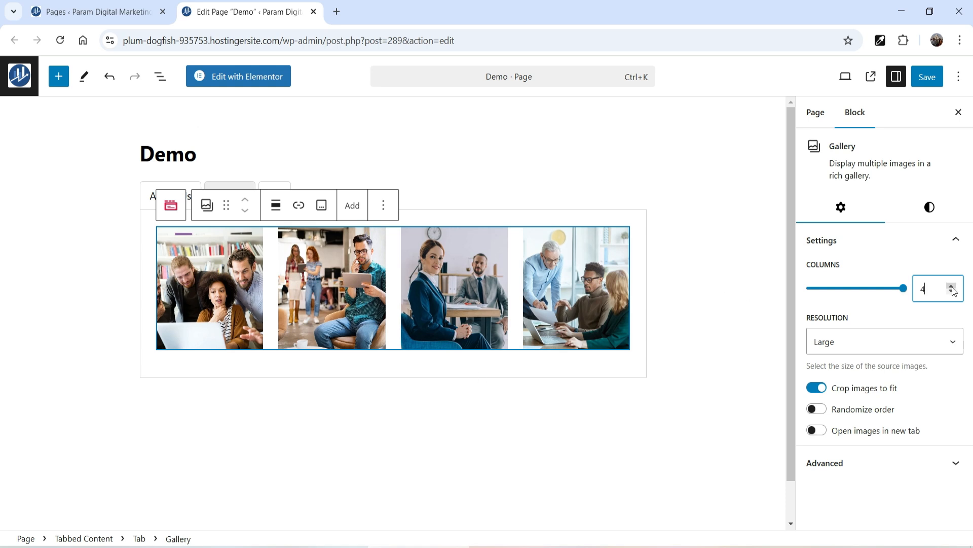
# Step: Add a third tab to the Tabbed Content block and name it "Video"
pyautogui.click(373, 369)
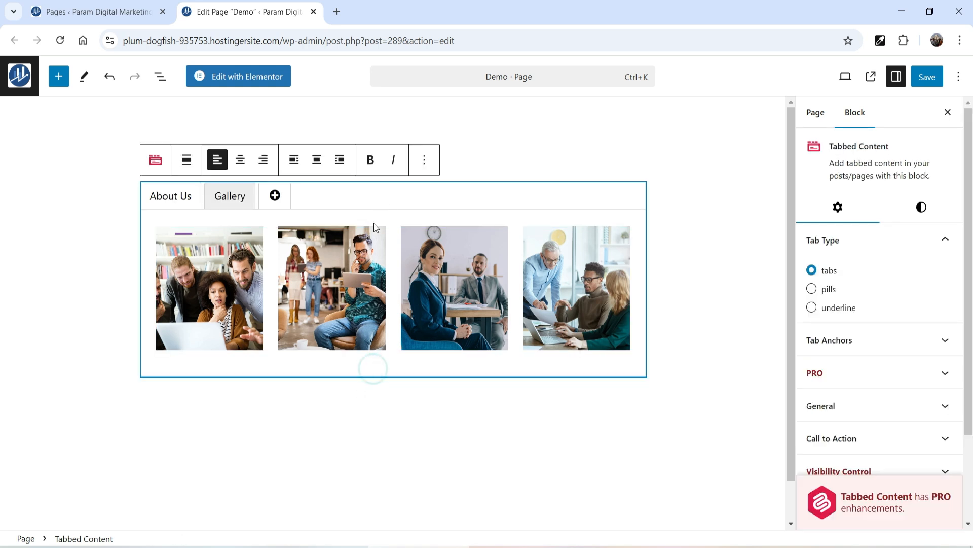
pyautogui.click(275, 196)
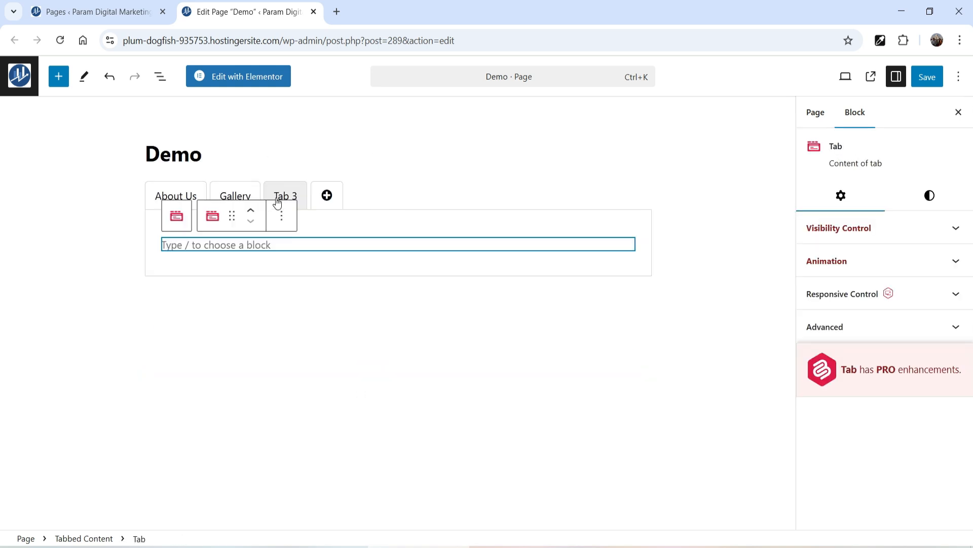
pyautogui.click(300, 244)
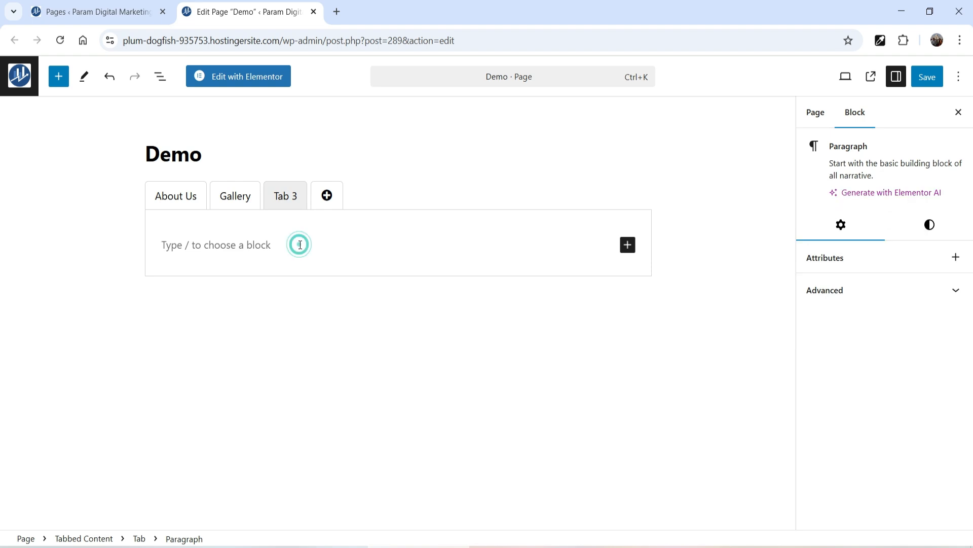
pyautogui.doubleClick(284, 195)
pyautogui.write('Video')
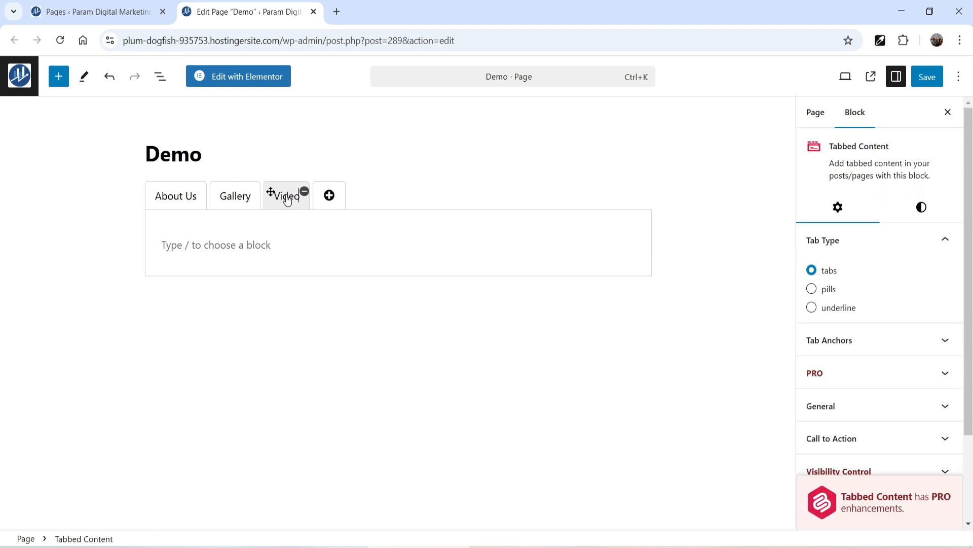
pyautogui.click(215, 245)
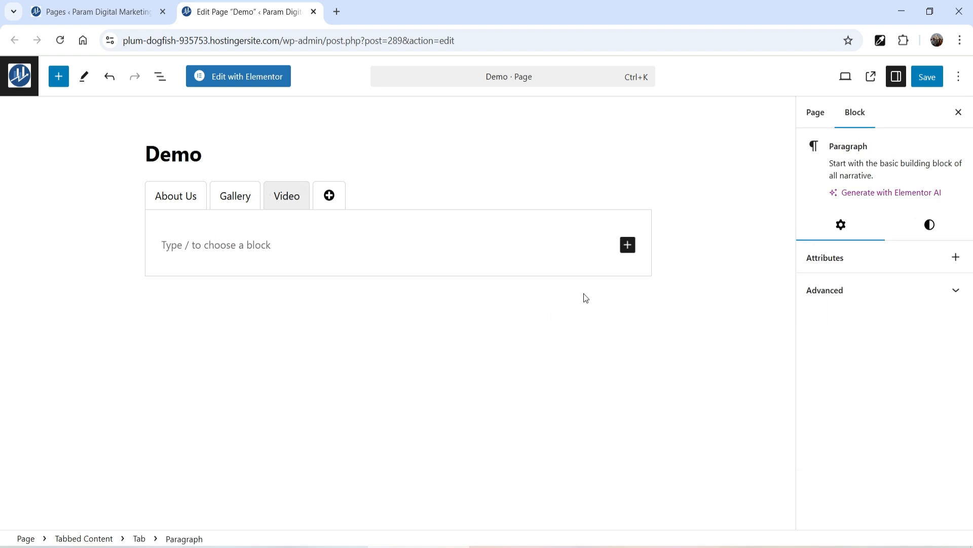
pyautogui.click(627, 245)
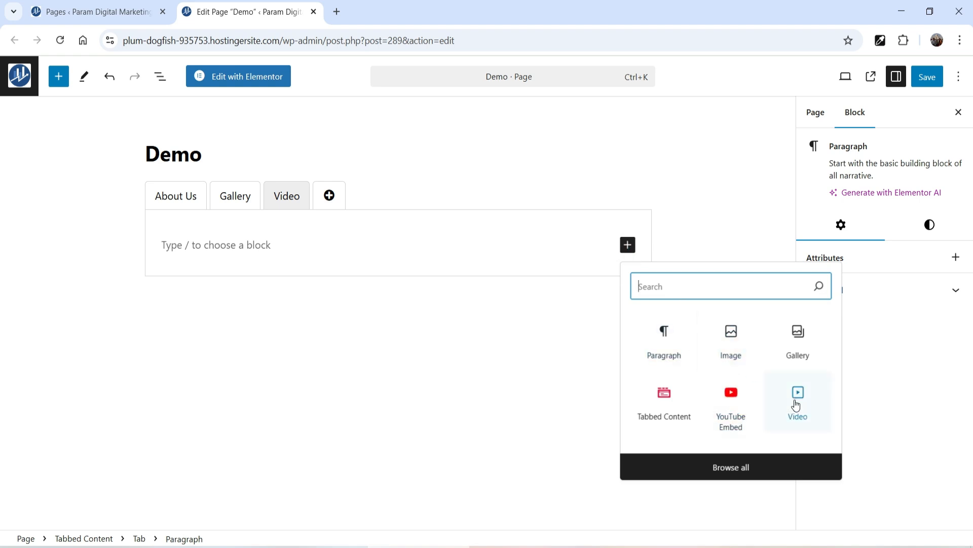
pyautogui.click(731, 398)
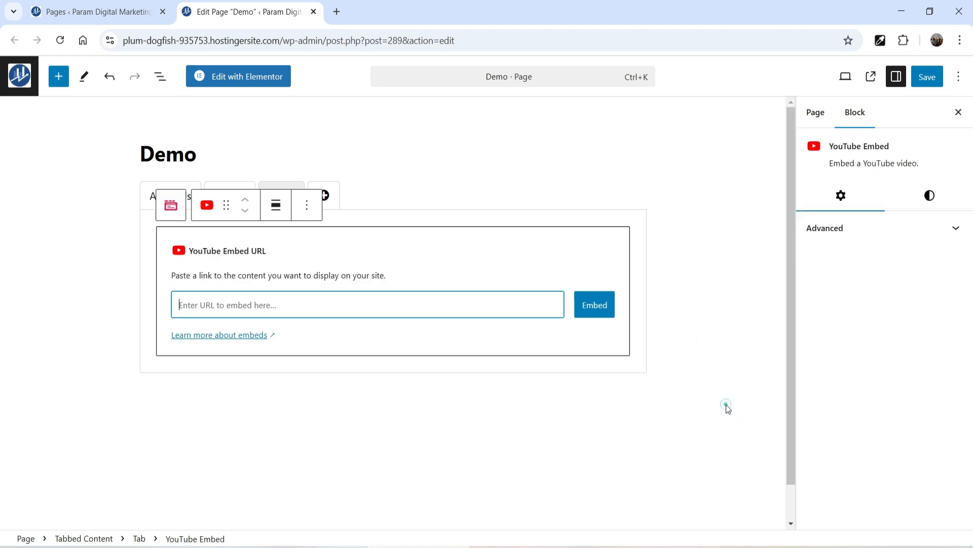
pyautogui.click(264, 303)
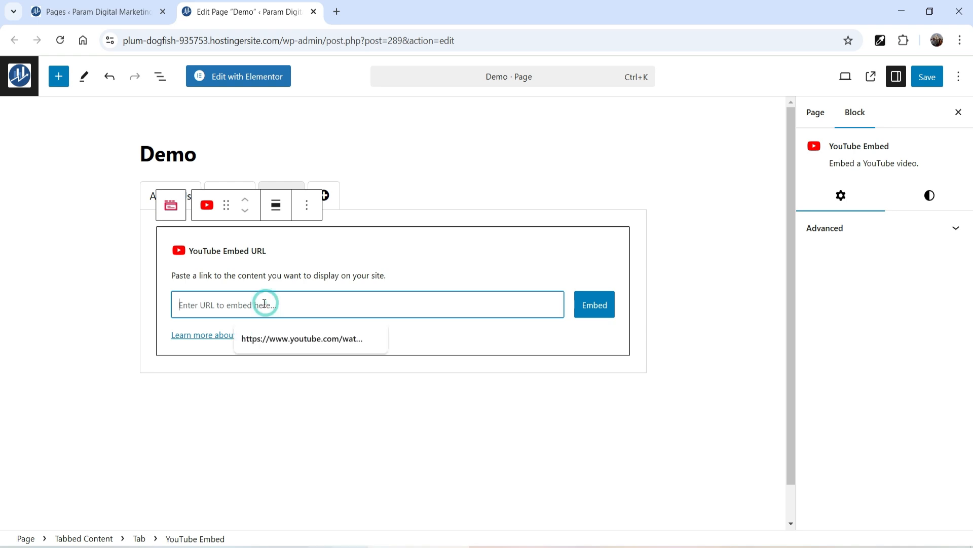
pyautogui.write('https://youtu.be/hVpDRDR0Wsg')
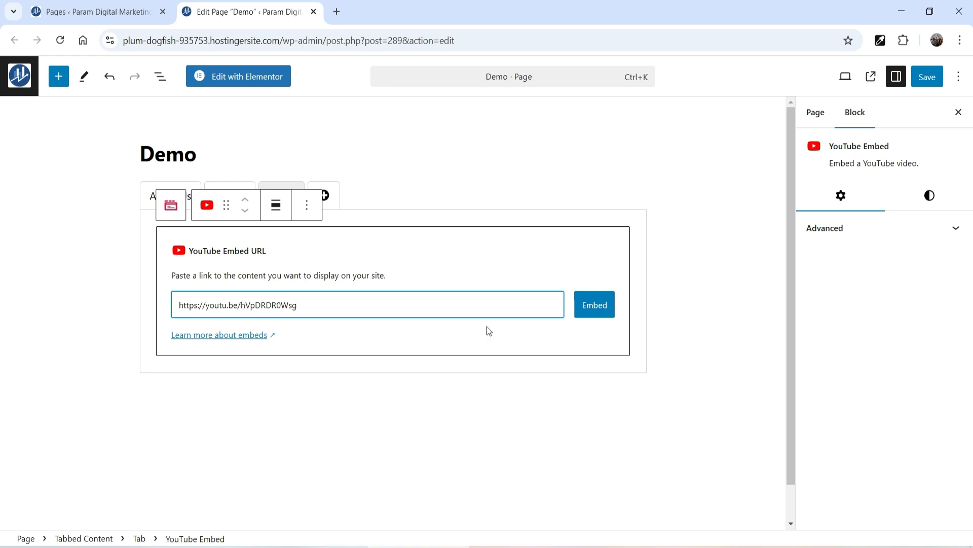
pyautogui.click(592, 304)
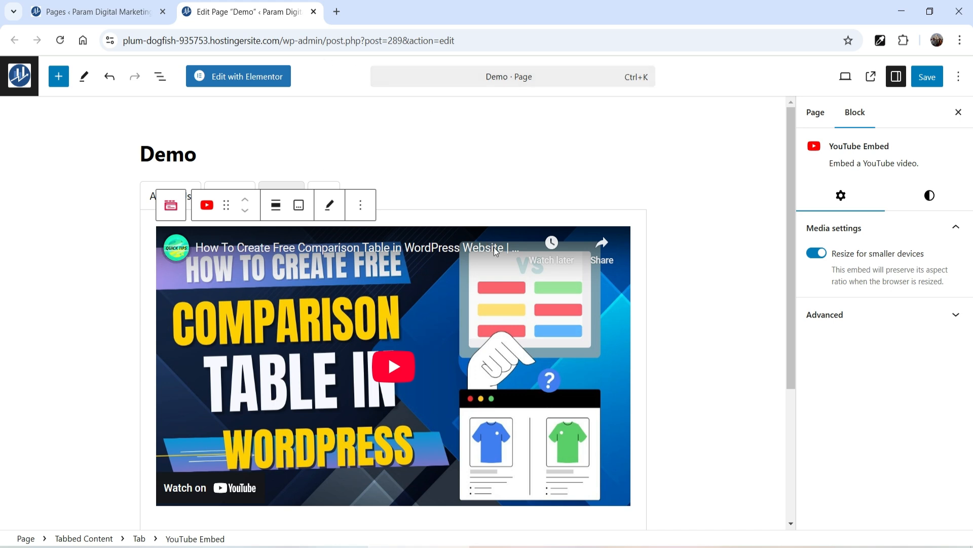
# Step: Add a fourth tab named "Contact" to the Tabbed Content block and select its empty paragraph
pyautogui.click(642, 230)
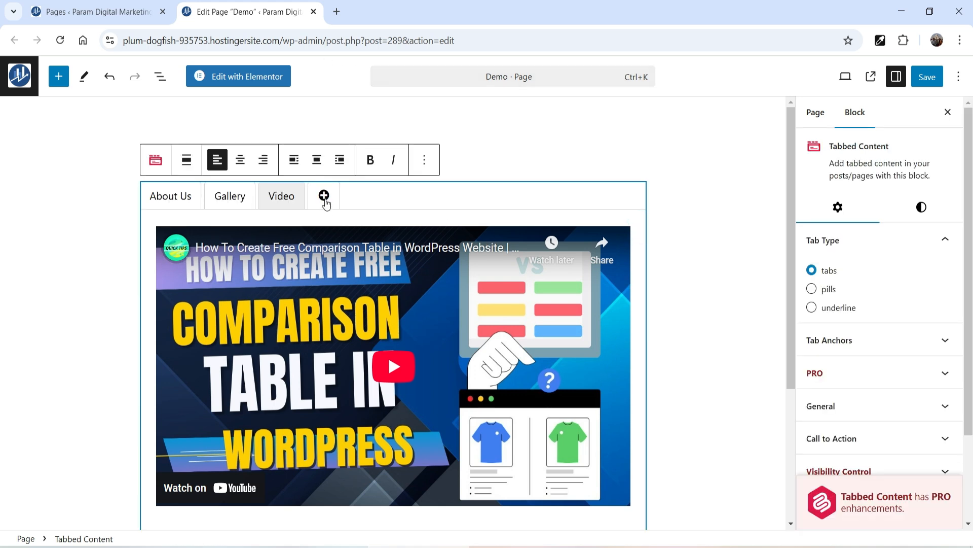
pyautogui.click(325, 195)
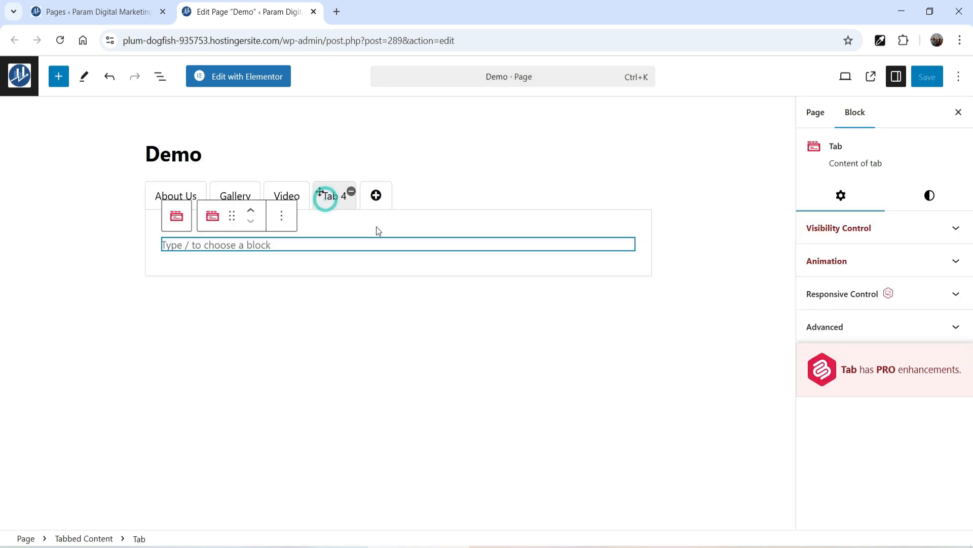
pyautogui.click(339, 198)
pyautogui.write('Contact')
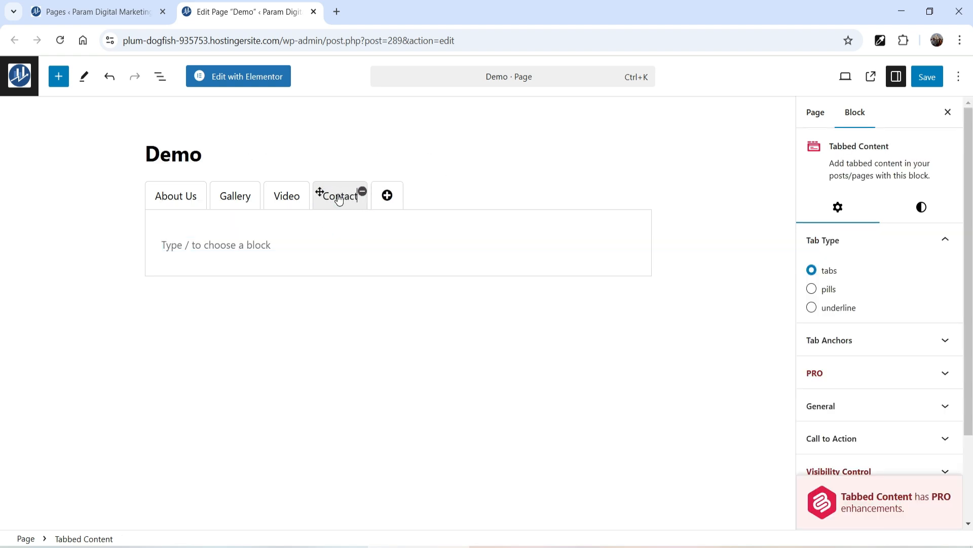
pyautogui.click(242, 244)
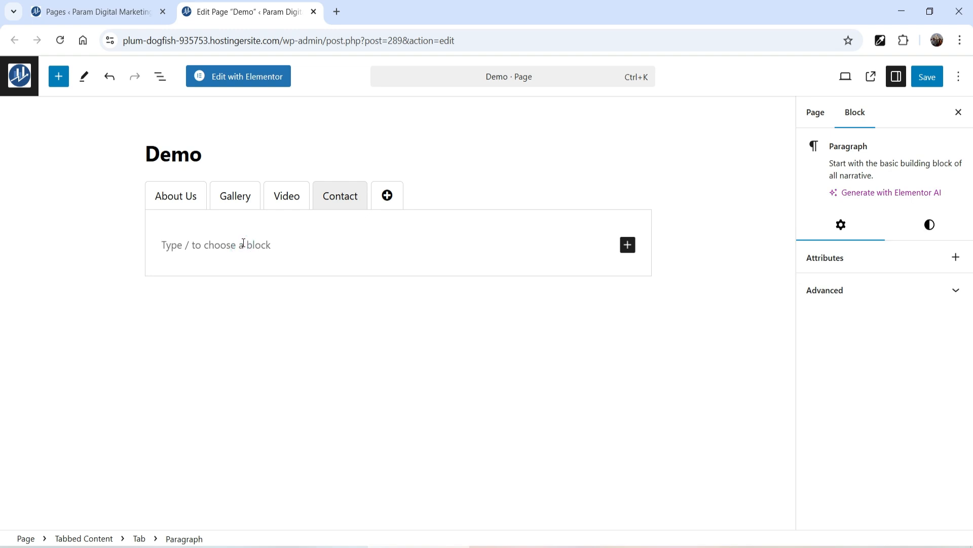
# Step: Insert a Styled List block in the Contact tab in place of the empty paragraph
pyautogui.click(627, 247)
pyautogui.write('icon')
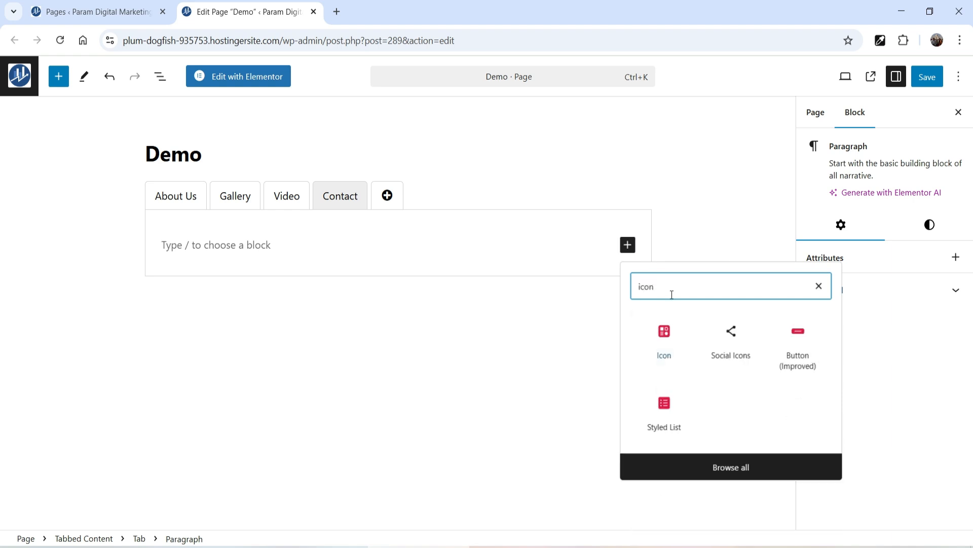
pyautogui.doubleClick(673, 287)
pyautogui.click(662, 412)
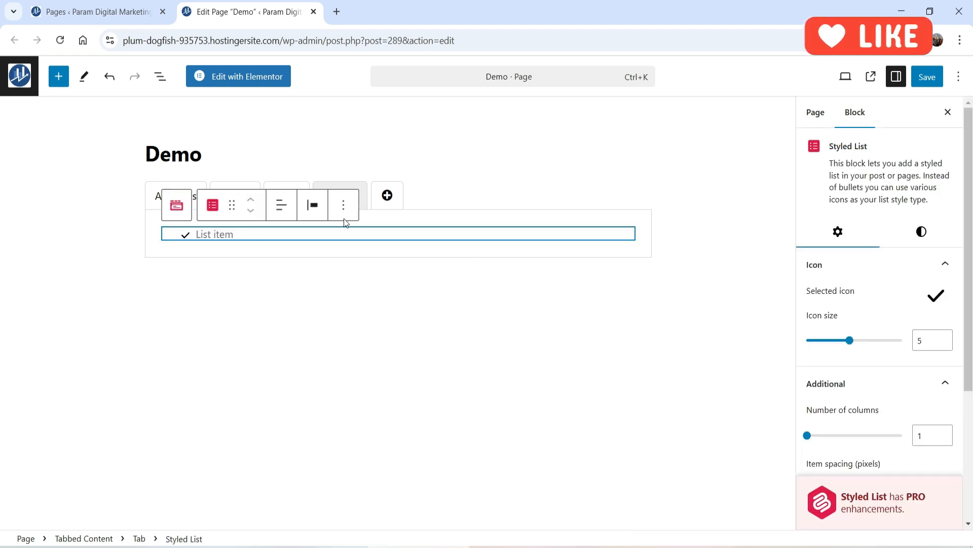
# Step: Fill in the first item of the Contact tab's styled list with "Call:" followed by the phone number
pyautogui.click(260, 235)
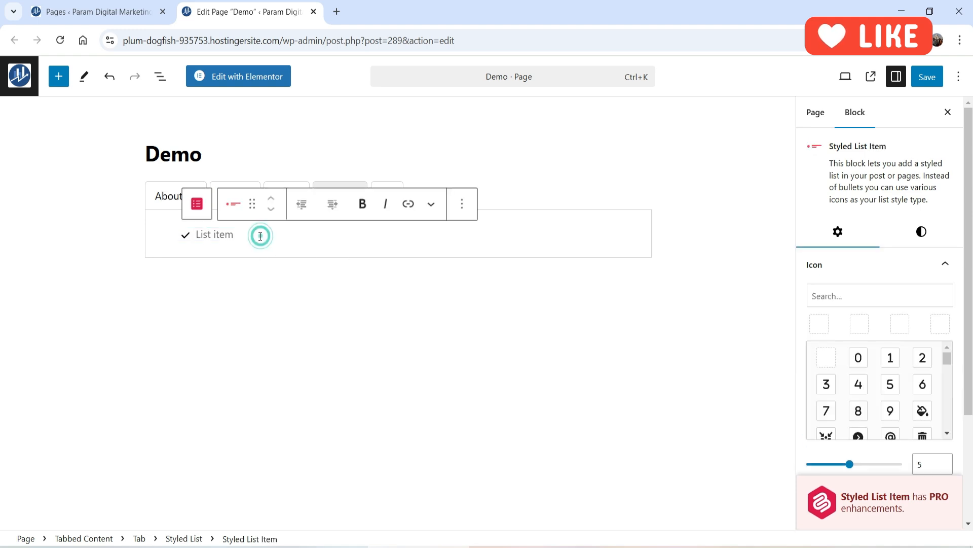
pyautogui.click(236, 235)
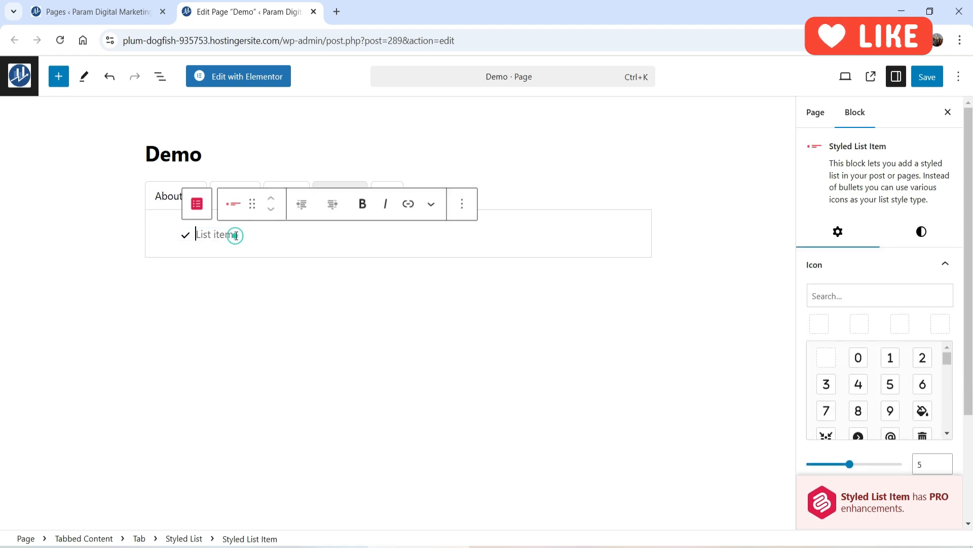
pyautogui.click(307, 248)
pyautogui.click(272, 240)
pyautogui.write('Call: 123-456-7890')
# Step: Find icons matching "phone" and set a phone handset as the icon of the Call list item
pyautogui.click(842, 296)
pyautogui.write('call')
pyautogui.moveTo(843, 296); pyautogui.dragTo(723, 294)
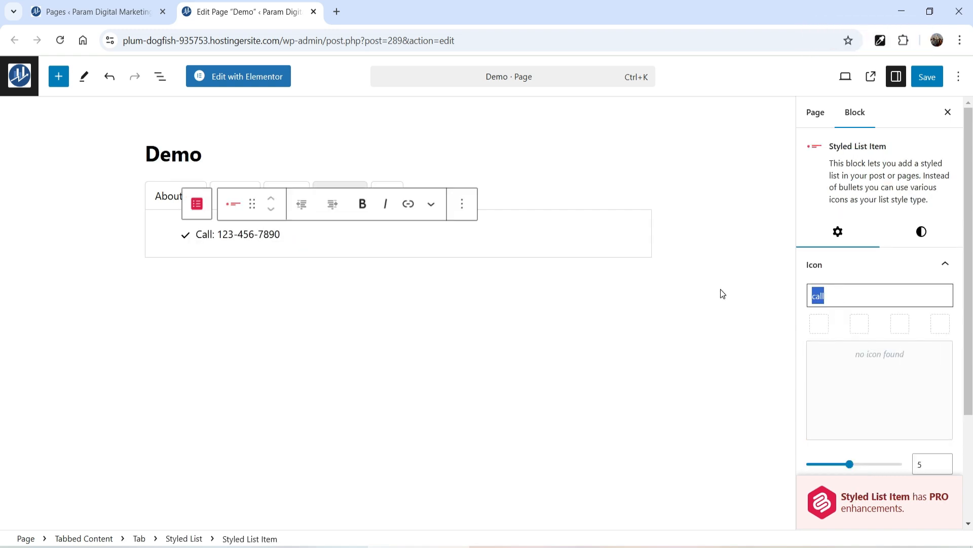
pyautogui.write('phone')
pyautogui.click(858, 411)
pyautogui.click(342, 234)
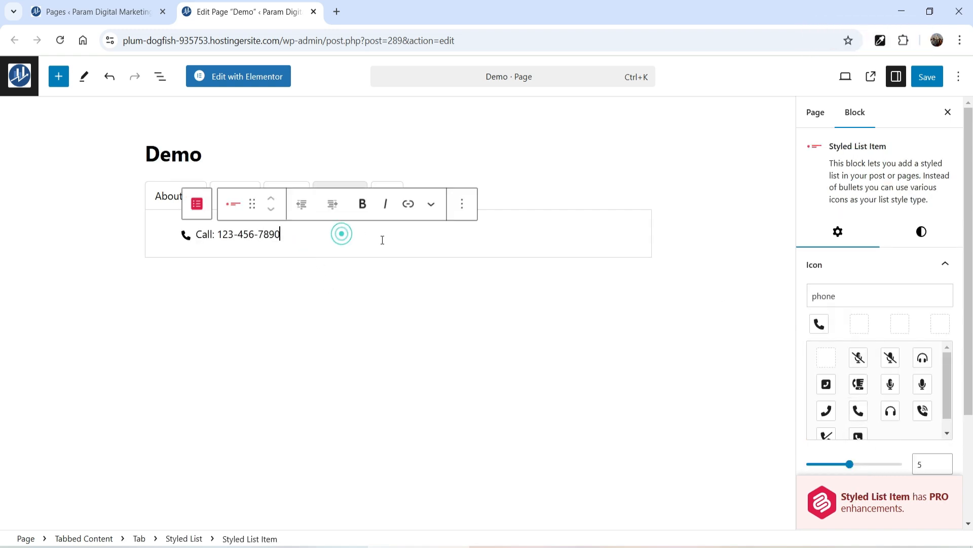
pyautogui.click(516, 242)
# Step: Add a second list item reading "Email:" followed by the contact e-mail address, and give it an envelope icon
pyautogui.click(291, 234)
pyautogui.press('Return')
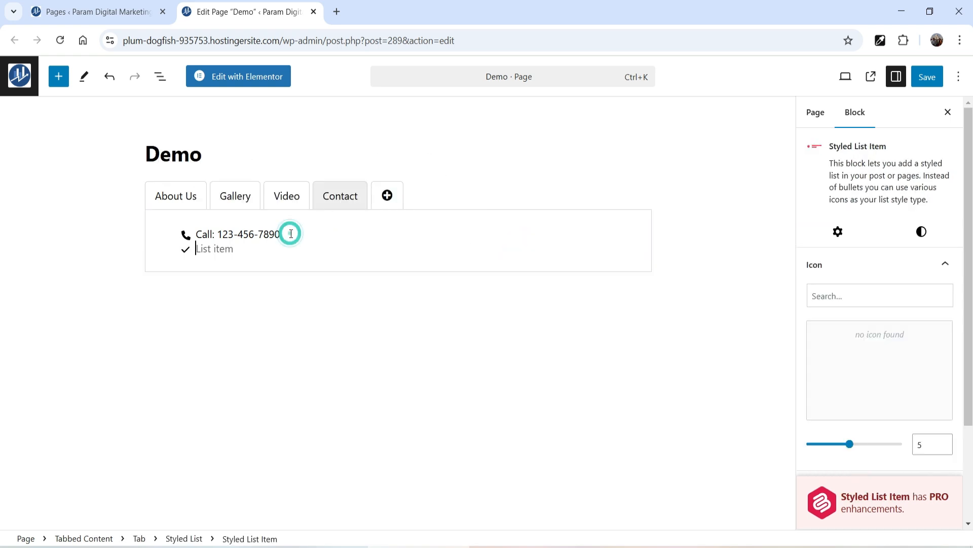
pyautogui.write('Email: info@domain.com')
pyautogui.click(847, 295)
pyautogui.write('envel')
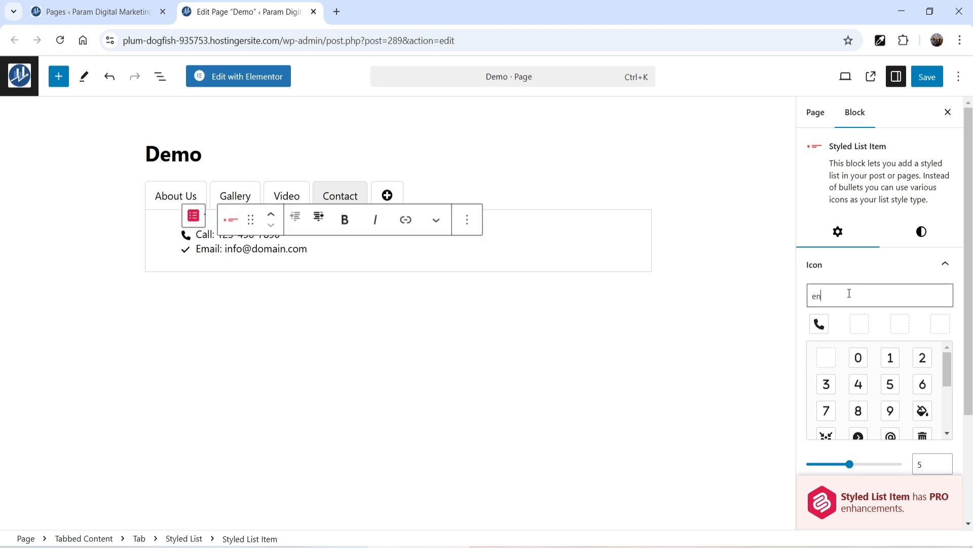
pyautogui.click(828, 387)
# Step: Set the Email list item's padding and margins to 10 px
pyautogui.click(921, 231)
pyautogui.click(946, 266)
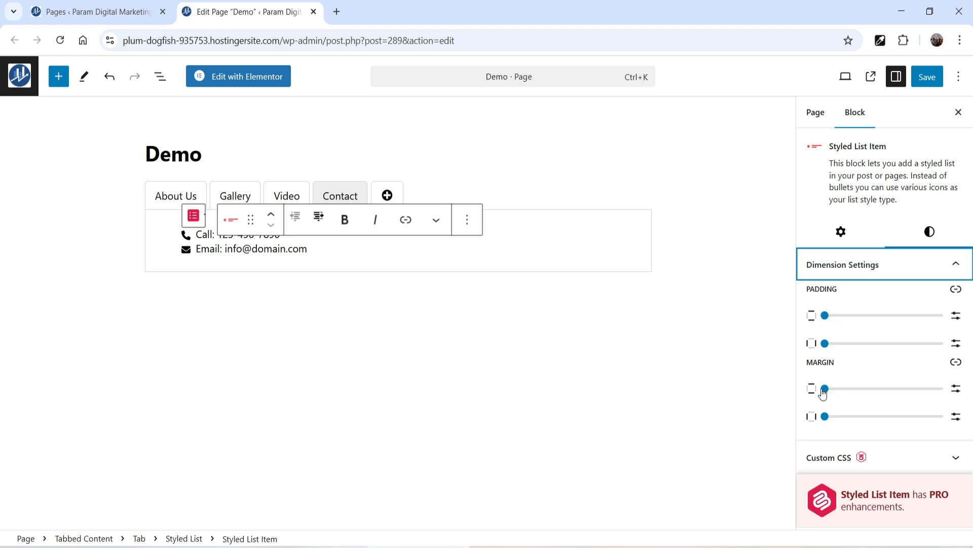
pyautogui.moveTo(838, 319)
pyautogui.click(957, 316)
pyautogui.doubleClick(836, 315)
pyautogui.write('10')
pyautogui.click(957, 343)
pyautogui.write('10')
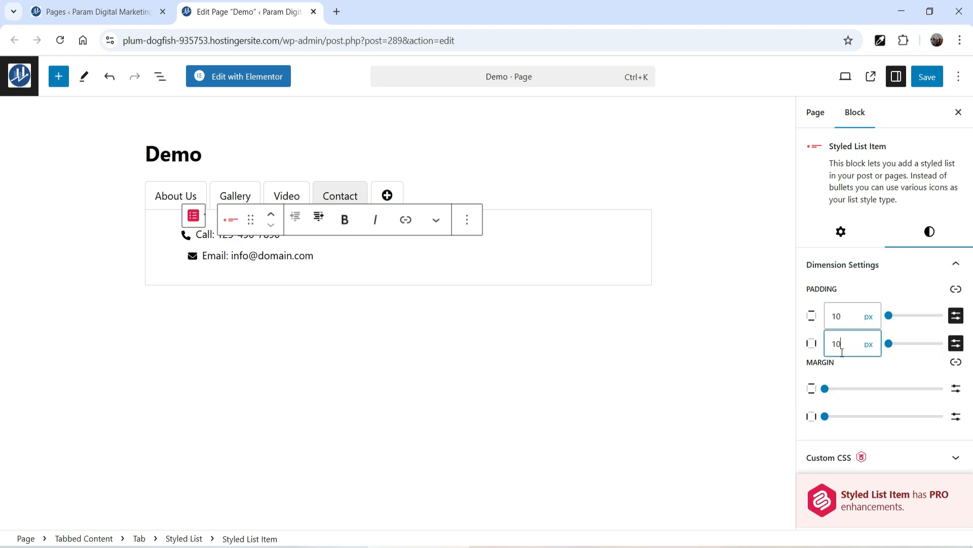
pyautogui.click(956, 389)
pyautogui.write('10')
pyautogui.click(457, 406)
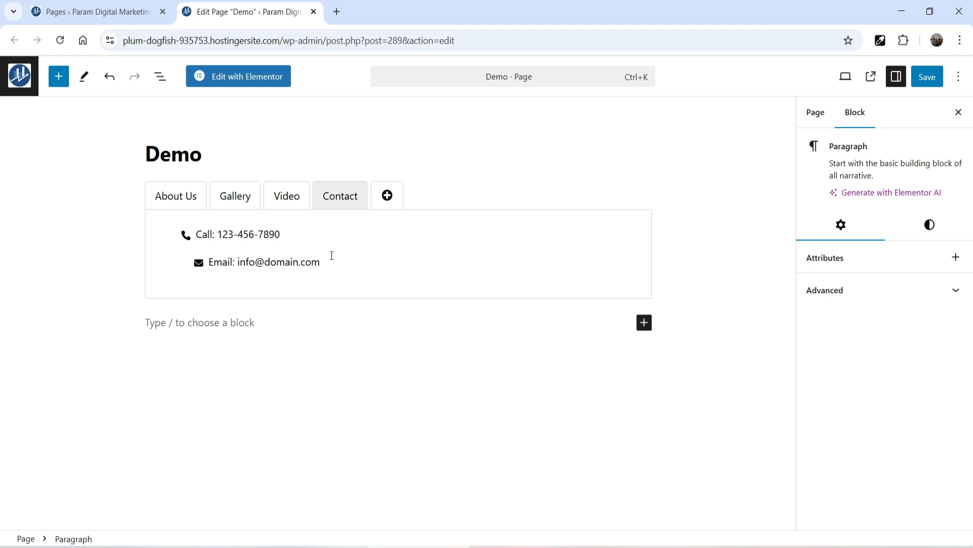
# Step: Try the pills and underline tab types on the Tabbed Content block, return it to tabs, and view the Tab Anchors option
pyautogui.click(515, 288)
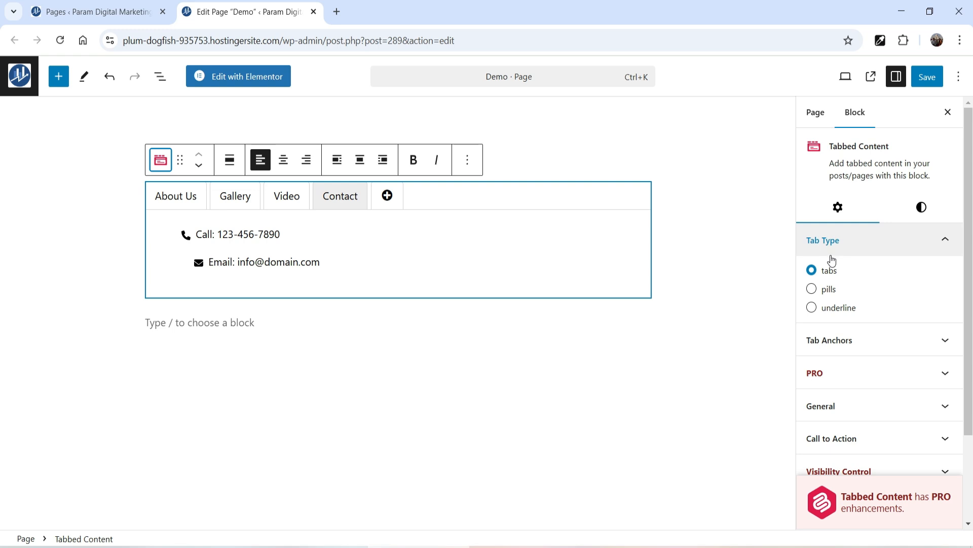
pyautogui.click(813, 293)
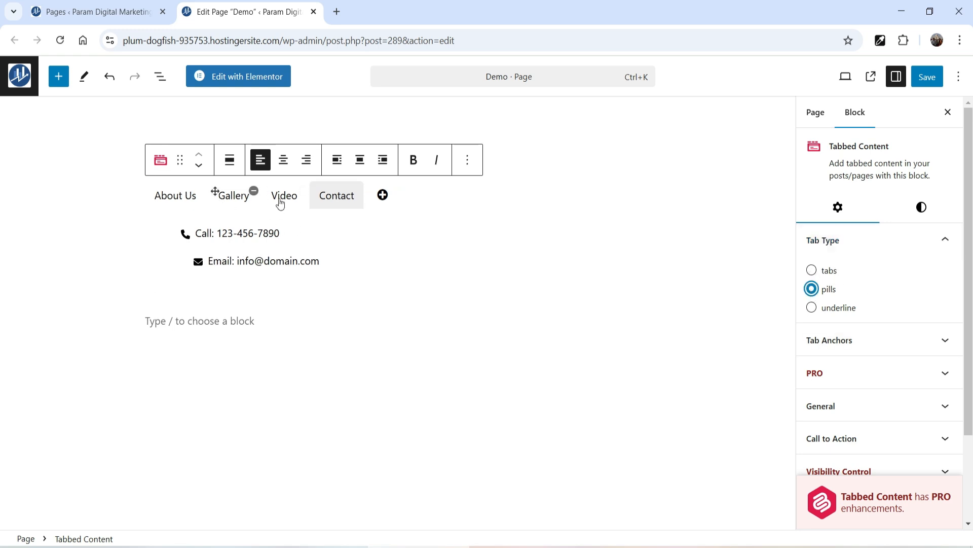
pyautogui.click(812, 310)
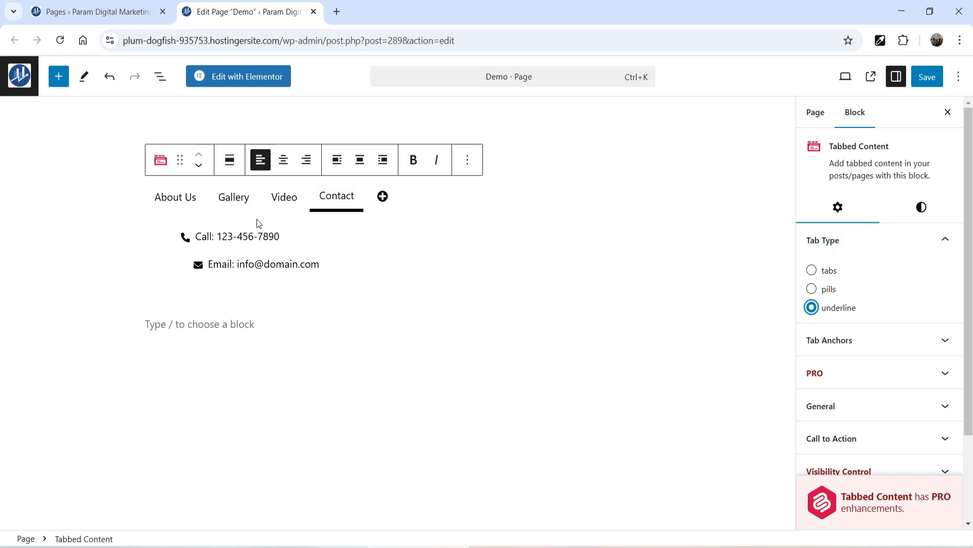
pyautogui.click(814, 272)
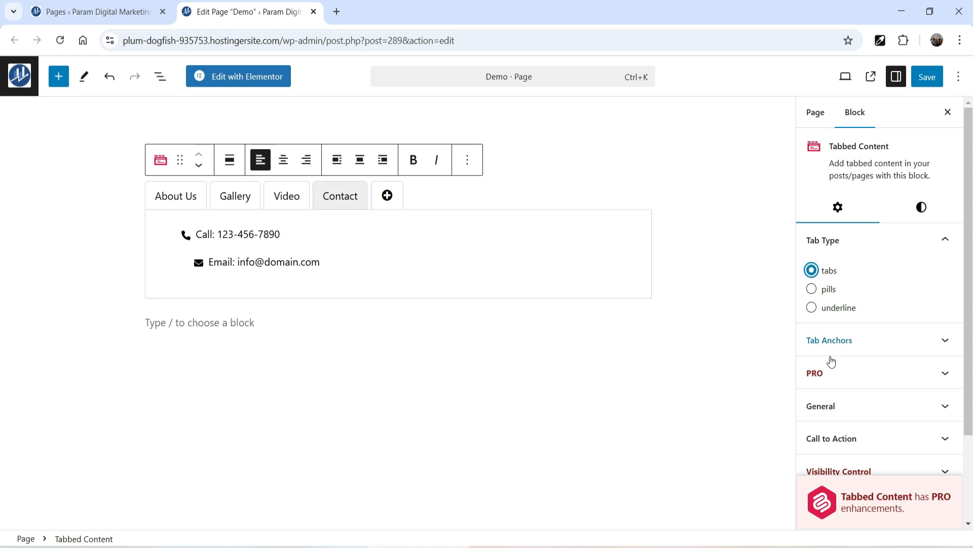
pyautogui.click(881, 341)
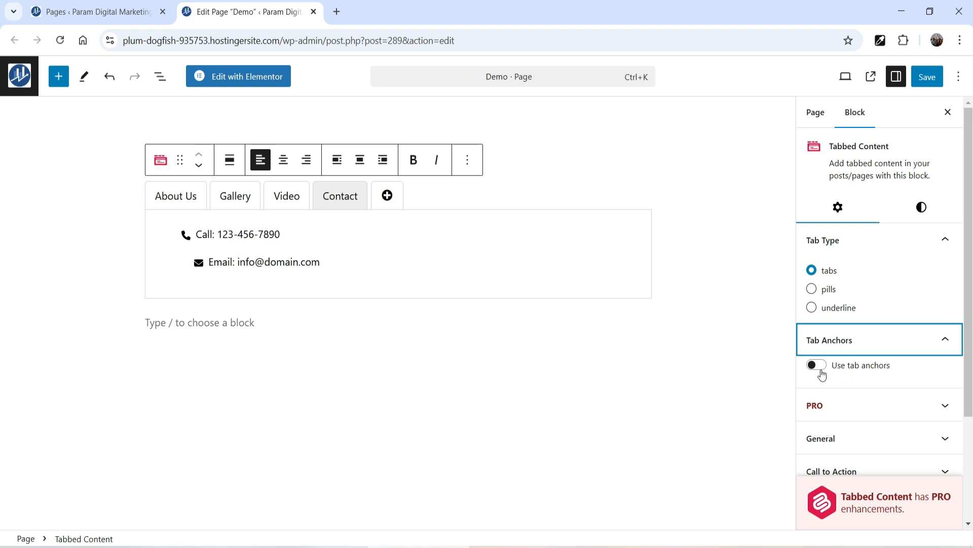
# Step: Set the Tabbed Content block's tab color to Vivid red and its active tab color to Vivid green cyan
pyautogui.click(921, 208)
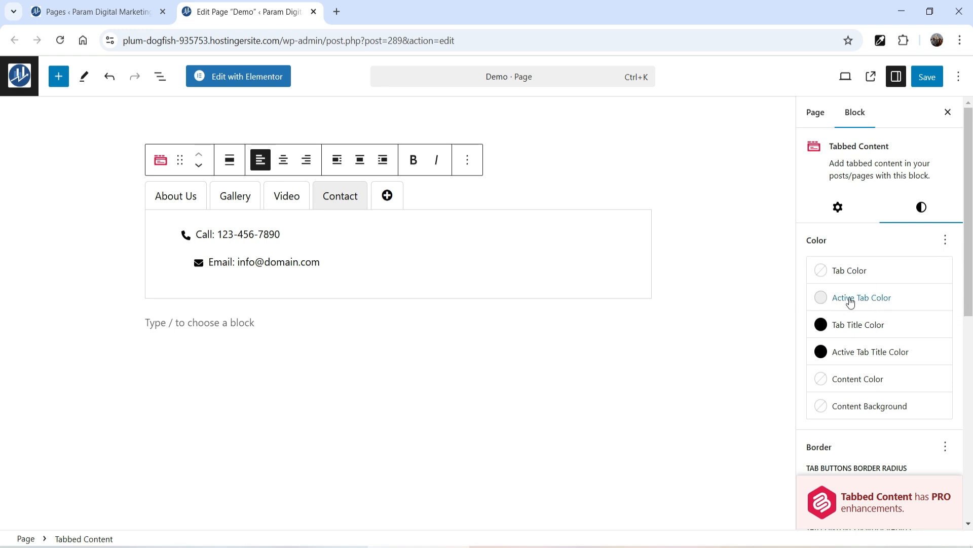
pyautogui.click(846, 276)
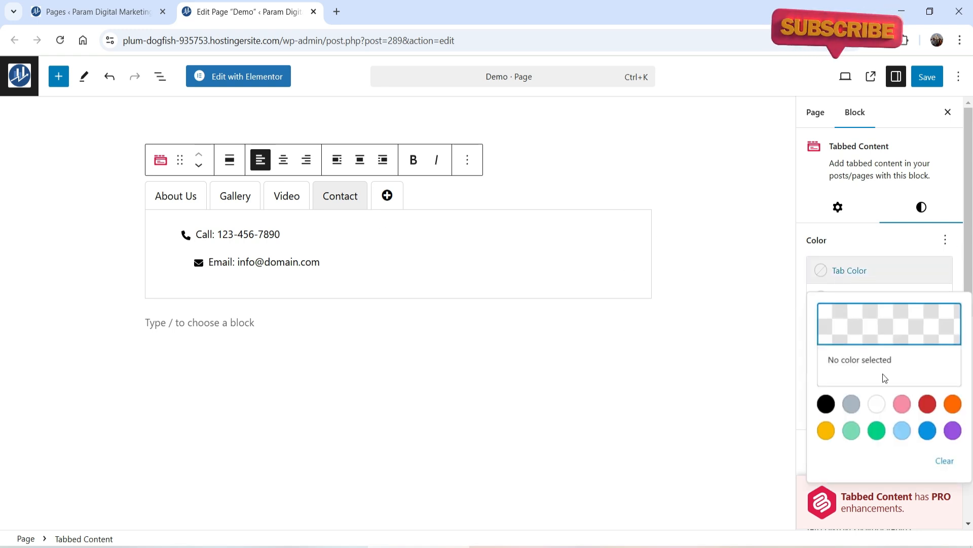
pyautogui.click(926, 412)
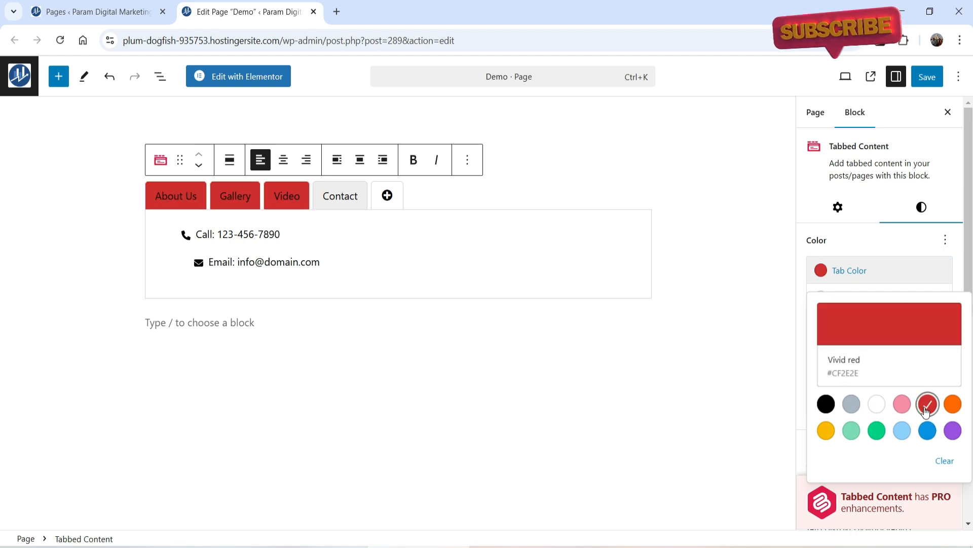
pyautogui.click(853, 275)
pyautogui.click(858, 299)
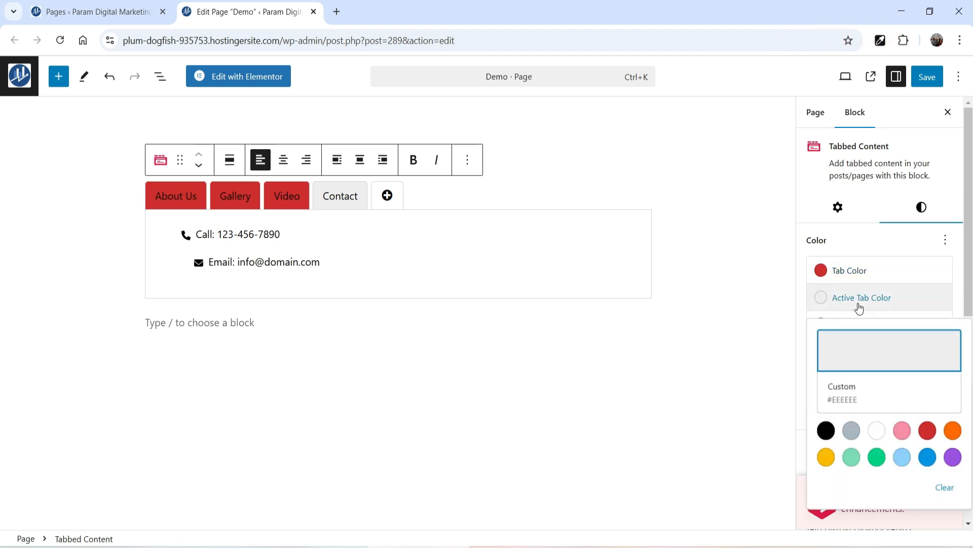
pyautogui.click(878, 457)
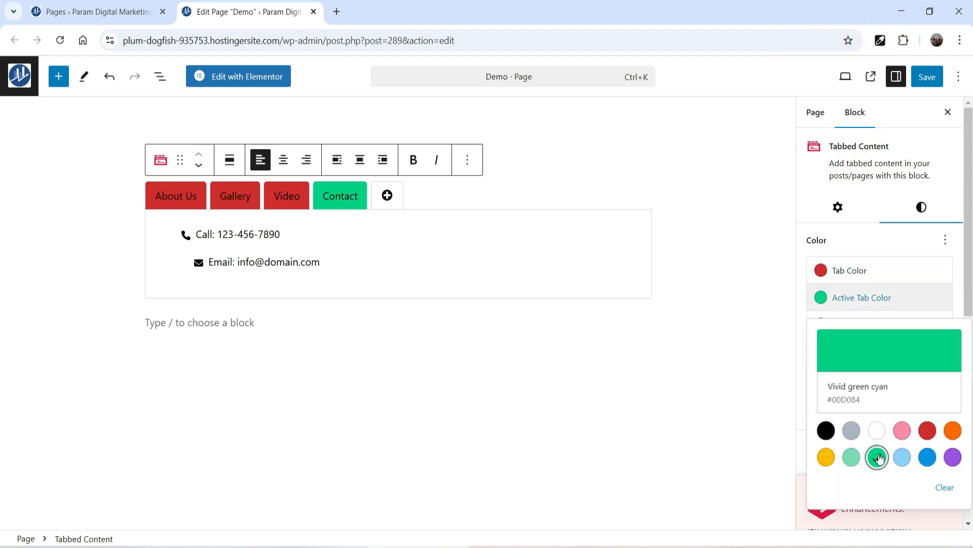
pyautogui.click(862, 298)
# Step: Set both the tab title color and the active tab title color to White
pyautogui.click(857, 327)
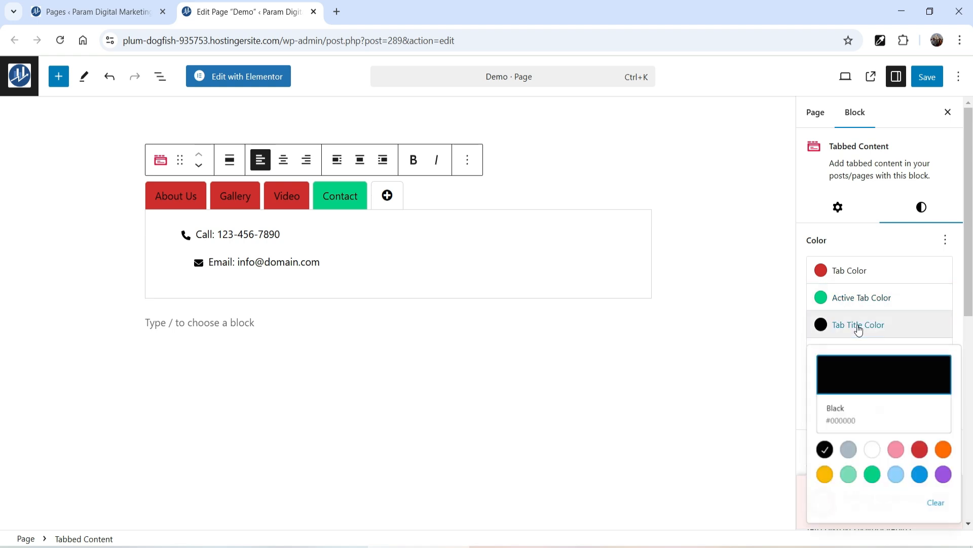
pyautogui.click(877, 457)
pyautogui.click(881, 328)
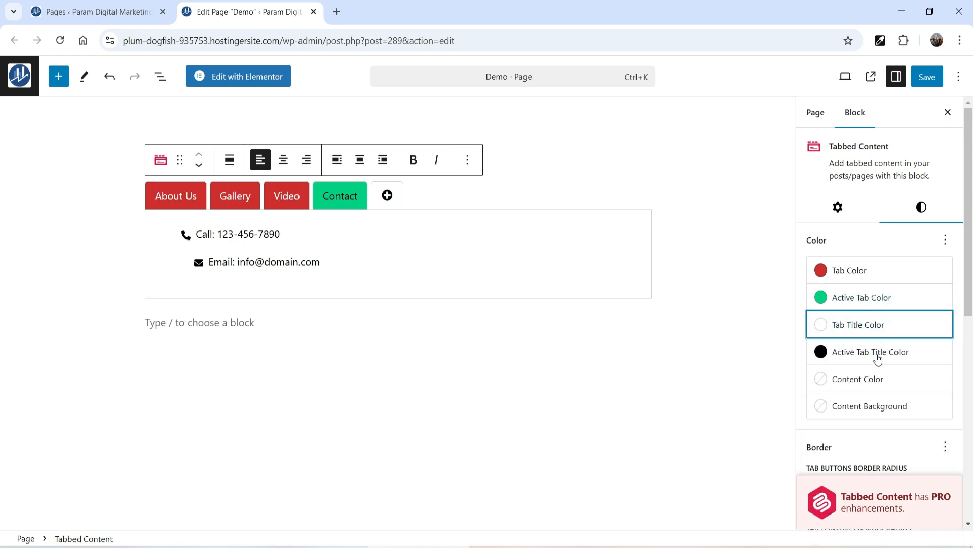
pyautogui.click(877, 352)
pyautogui.click(877, 254)
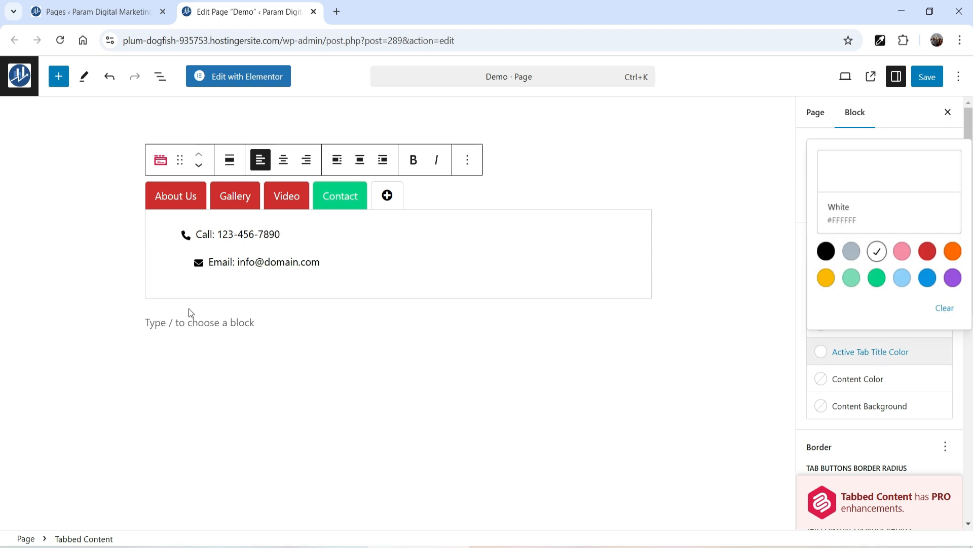
# Step: Set the tab content background to Luminous vivid amber and the content color to Black
pyautogui.click(868, 408)
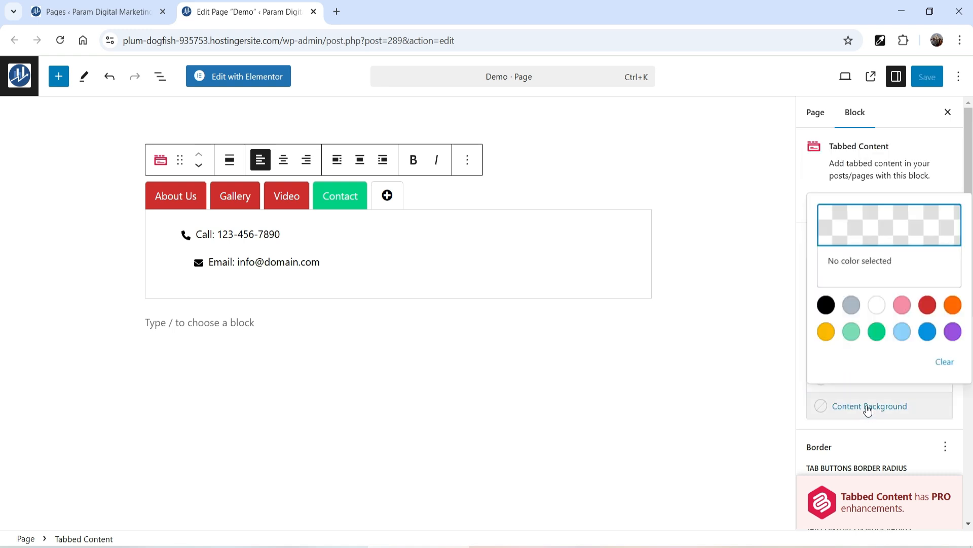
pyautogui.click(825, 333)
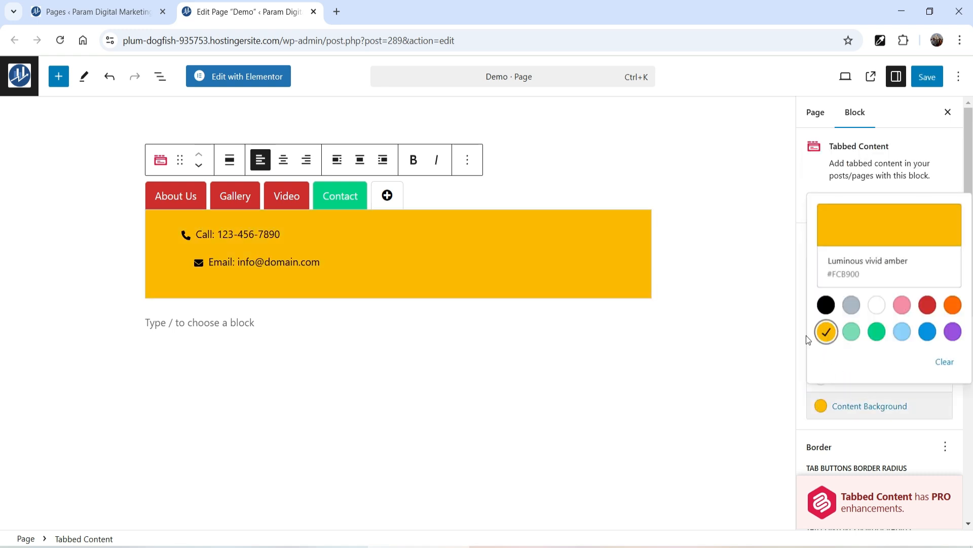
pyautogui.click(867, 405)
pyautogui.click(858, 381)
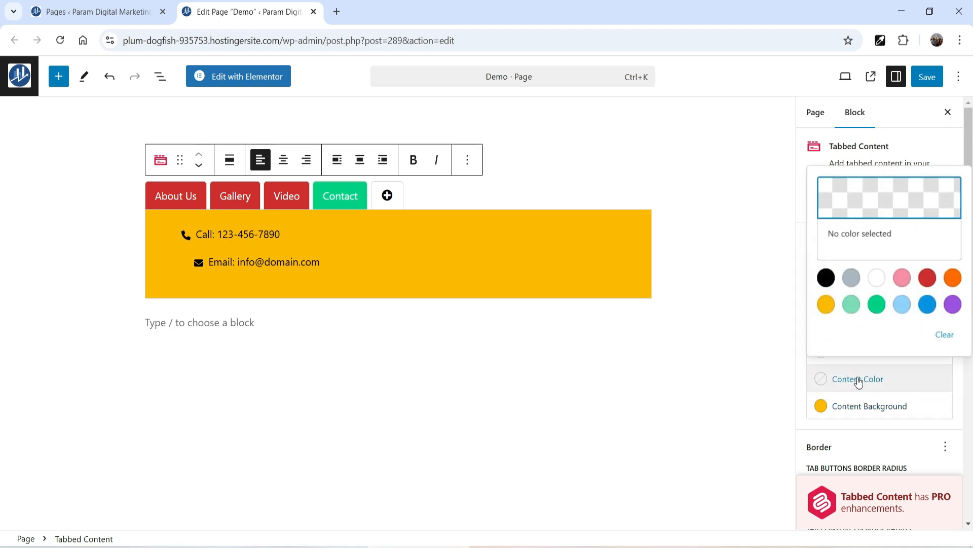
pyautogui.click(826, 277)
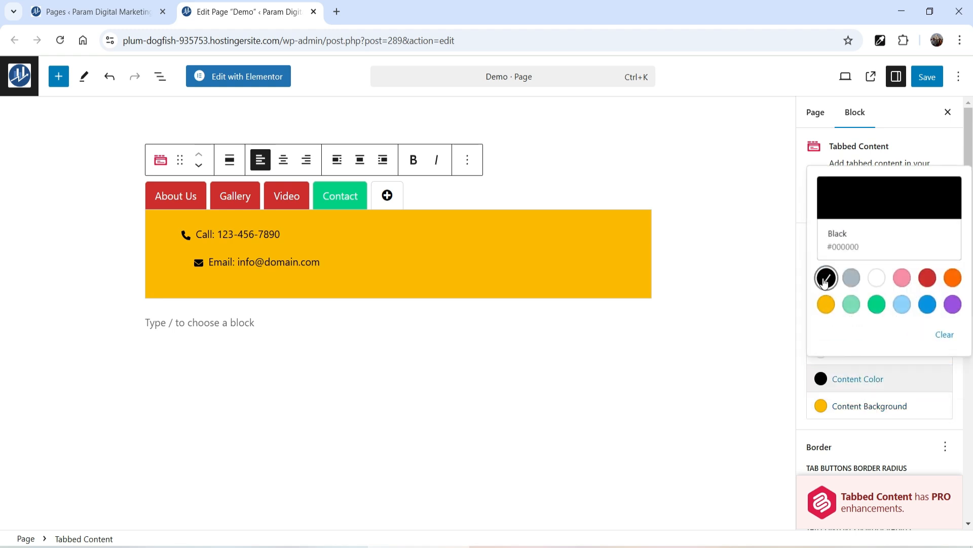
pyautogui.click(870, 383)
# Step: Check how the About Us, Gallery and Video tabs look with the new colors, and review the block's remaining style settings
pyautogui.scroll(-3, 912, 304)
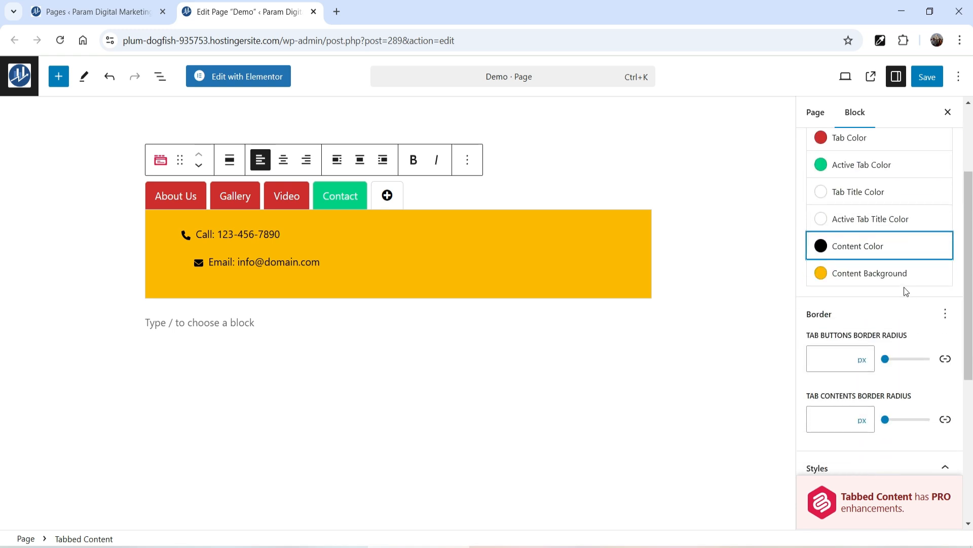
pyautogui.click(178, 201)
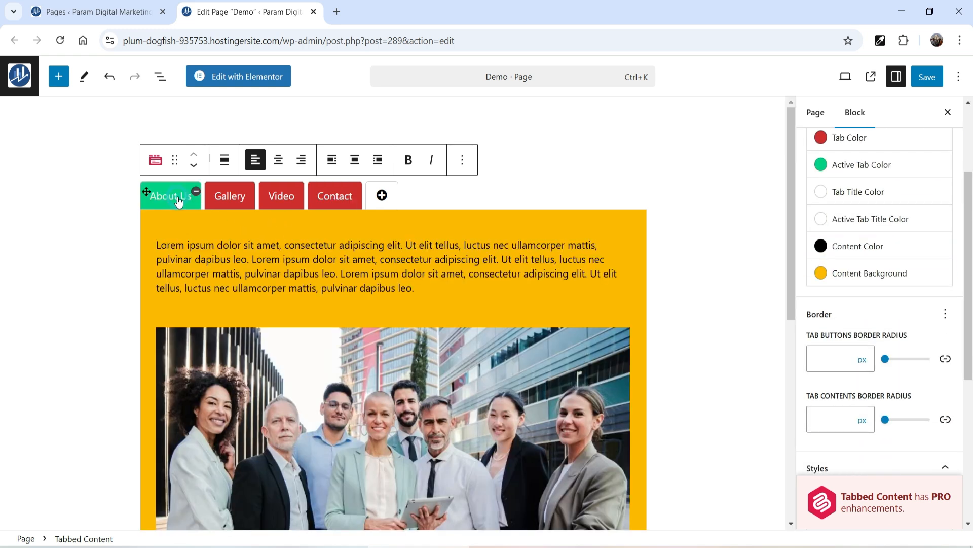
pyautogui.scroll(-4, 608, 253)
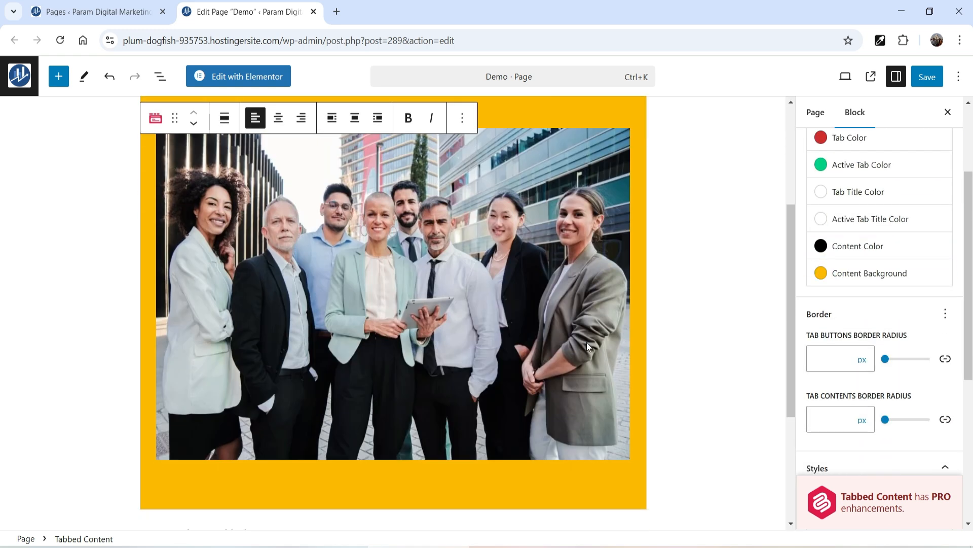
pyautogui.scroll(4, 587, 345)
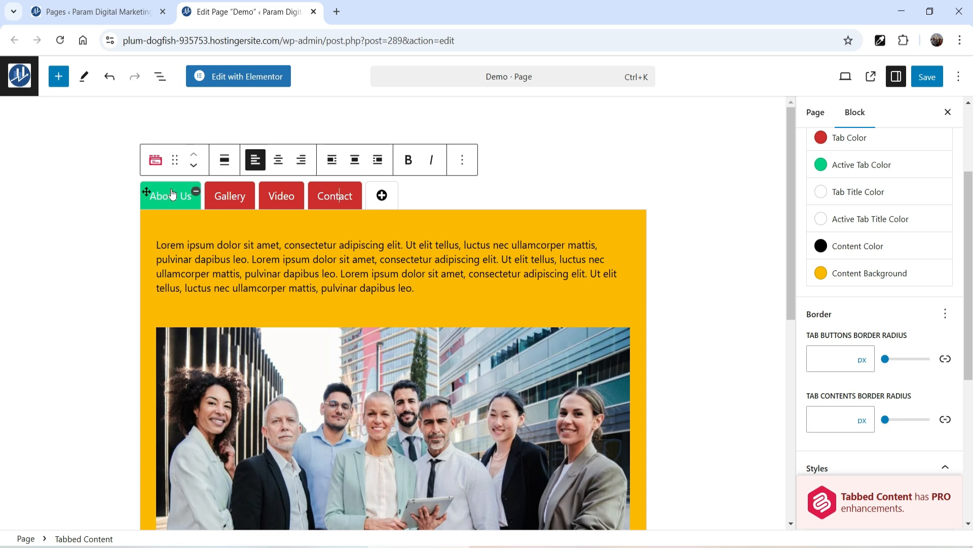
pyautogui.click(231, 202)
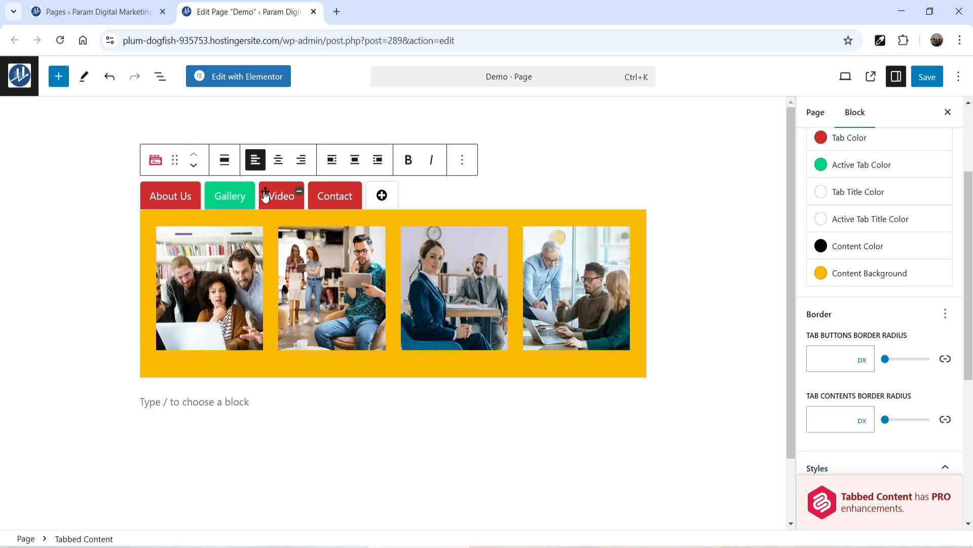
pyautogui.moveTo(265, 195)
pyautogui.mouseDown()
pyautogui.moveTo(326, 199)
pyautogui.moveTo(282, 195)
pyautogui.mouseUp()
pyautogui.click(325, 194)
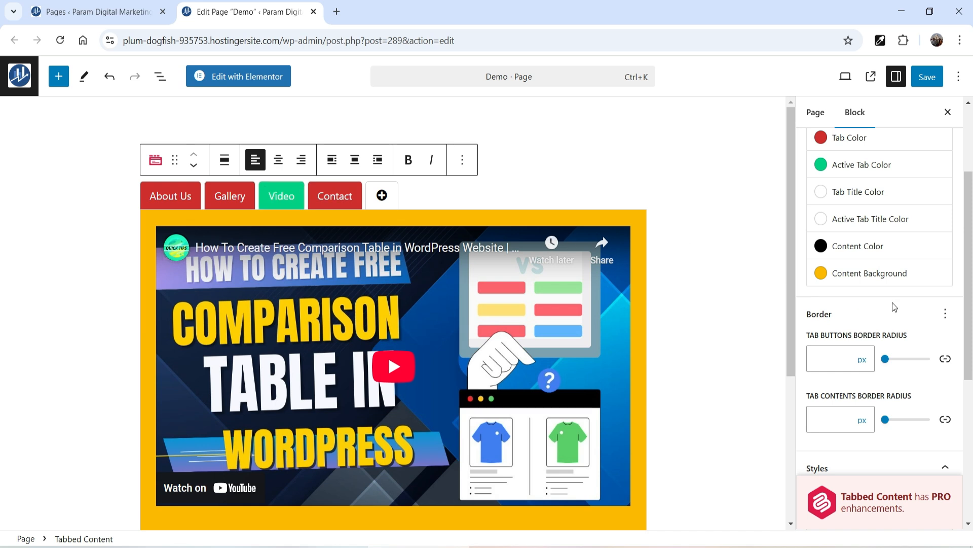
pyautogui.scroll(-5, 892, 302)
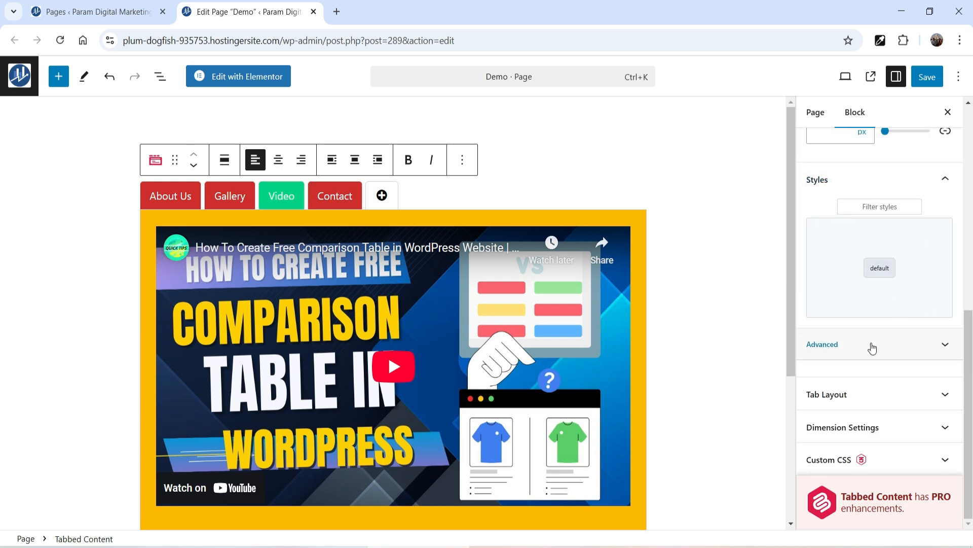
# Step: Try the Vertical tab display for the Tabbed Content block in desktop mode and restore the Horizontal display
pyautogui.click(907, 344)
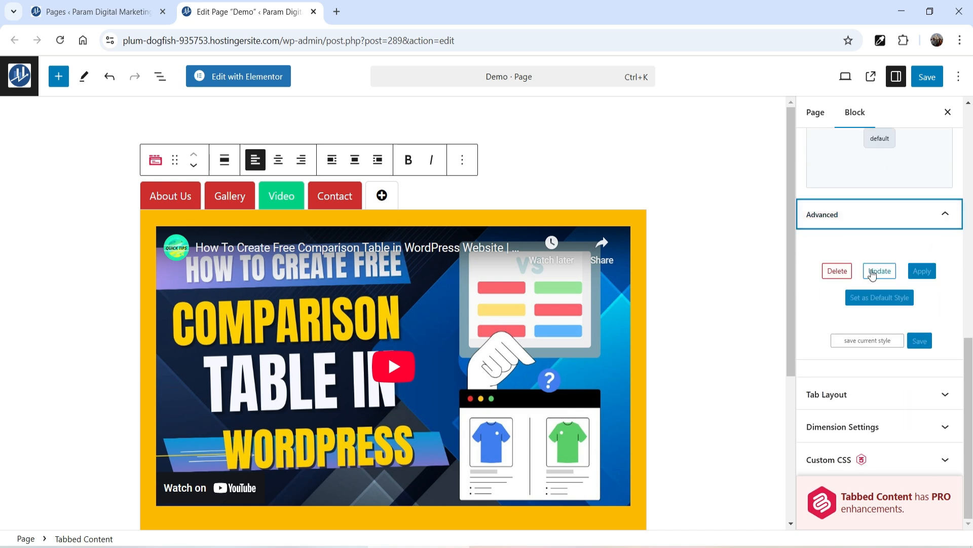
pyautogui.click(859, 399)
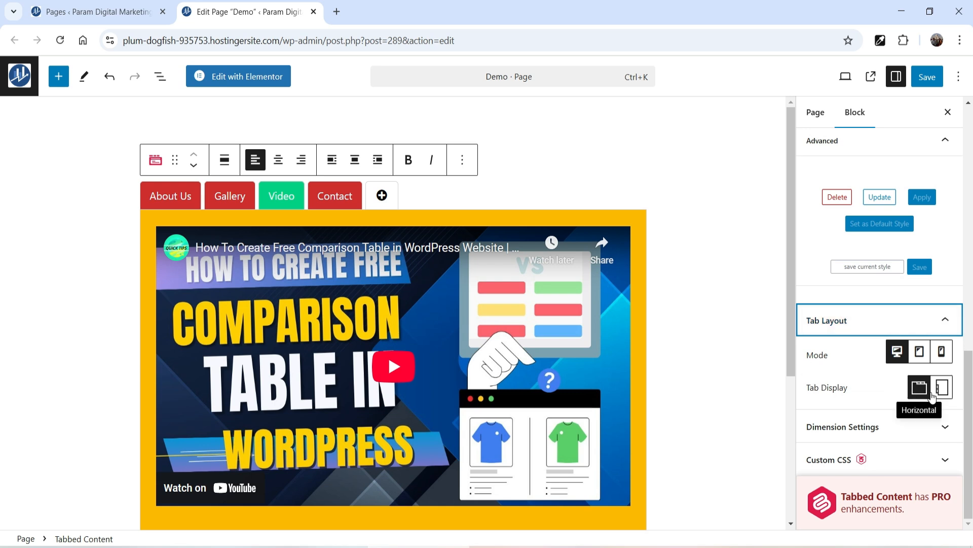
pyautogui.click(942, 390)
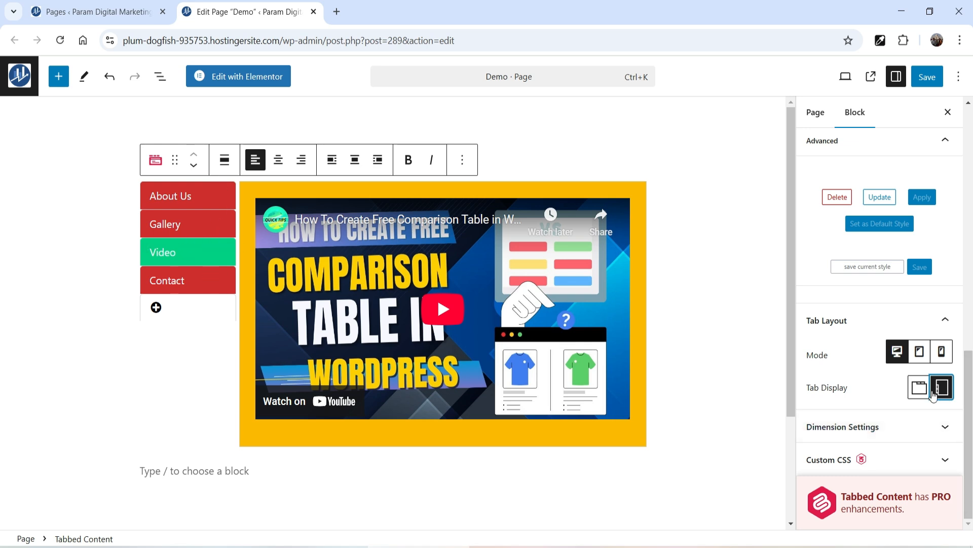
pyautogui.click(912, 388)
pyautogui.click(942, 390)
pyautogui.click(919, 388)
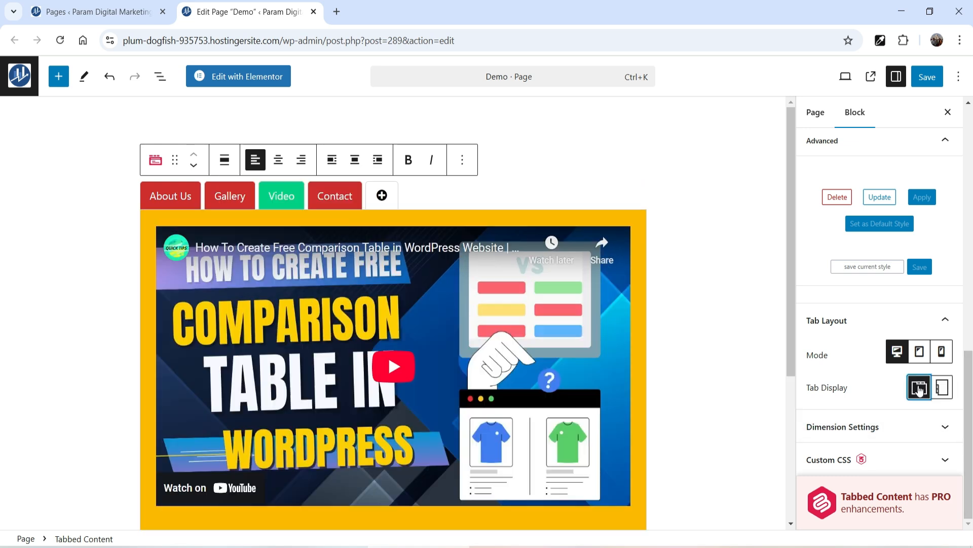
# Step: Review the Tabbed Content block's padding and margin options and its Custom CSS editor
pyautogui.click(921, 426)
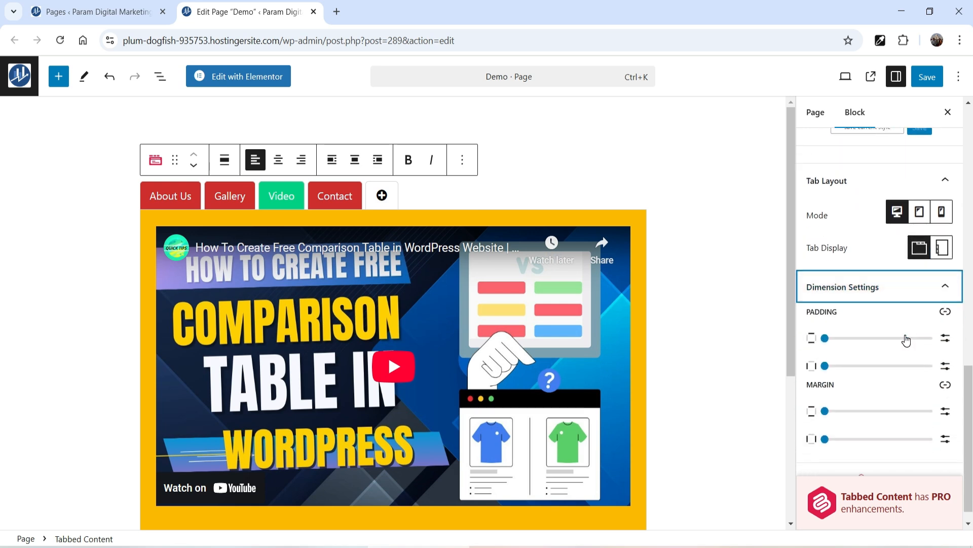
pyautogui.click(946, 286)
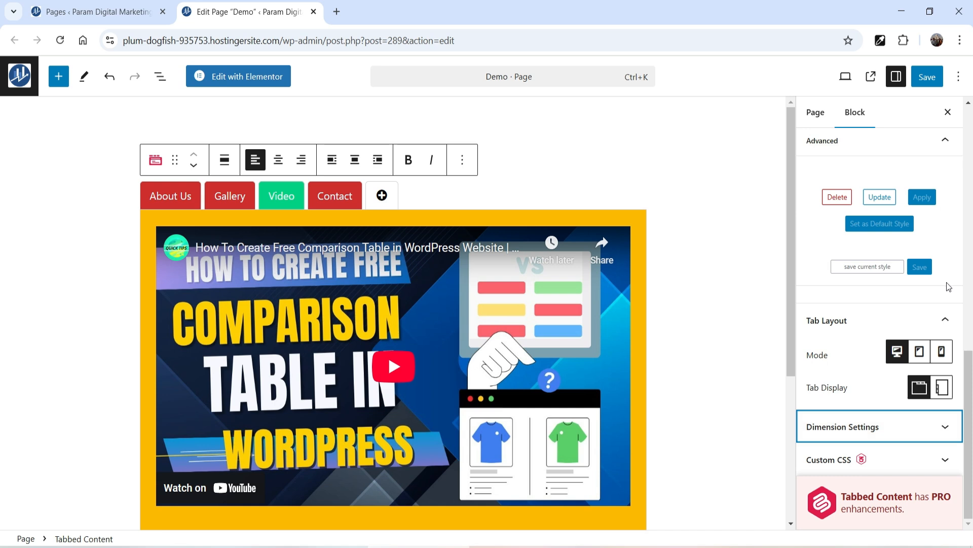
pyautogui.click(934, 460)
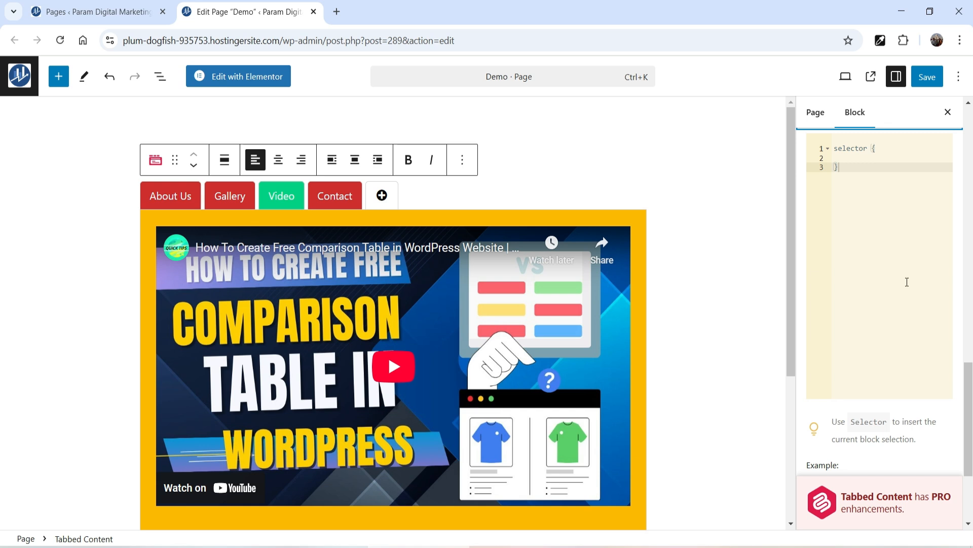
# Step: Save the Demo page and open its published version in a new browser tab
pyautogui.click(927, 77)
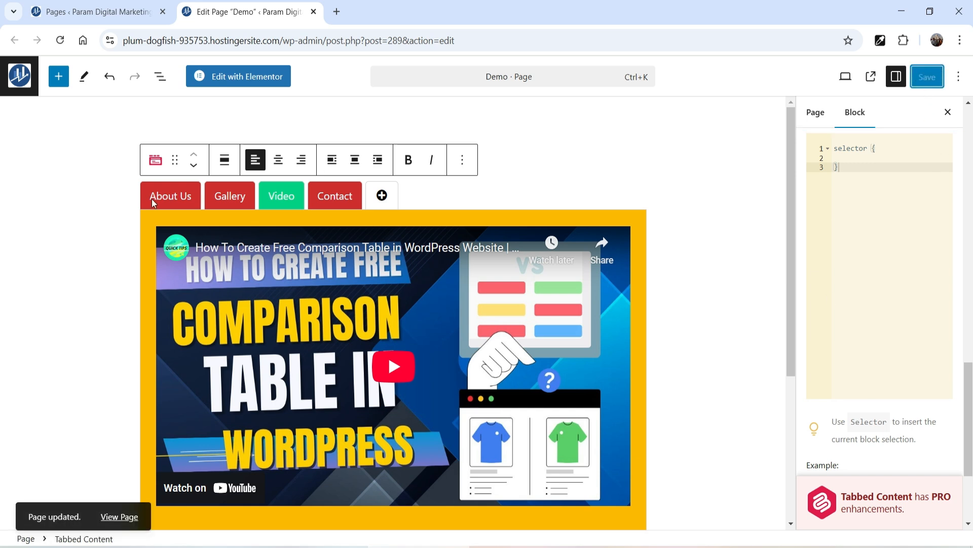
pyautogui.rightClick(122, 524)
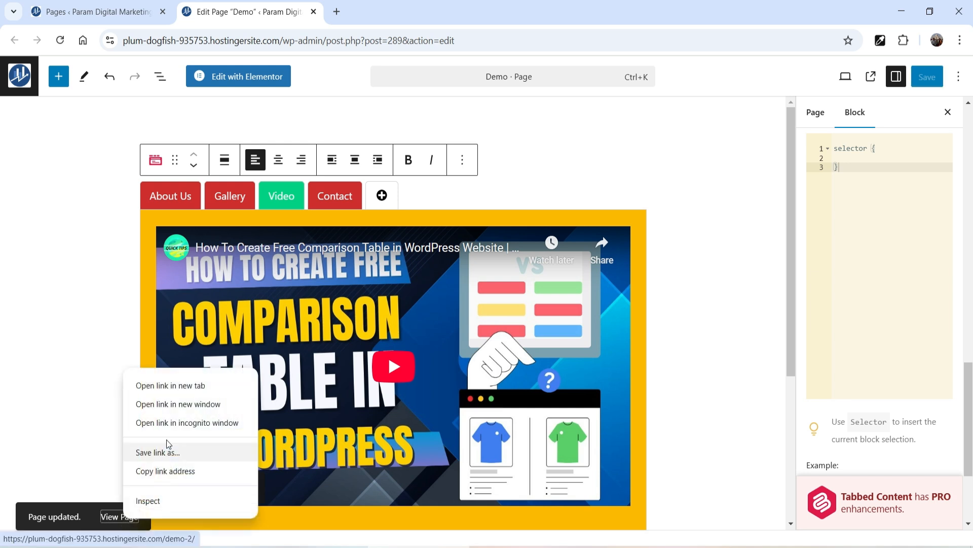
pyautogui.click(175, 384)
pyautogui.click(400, 11)
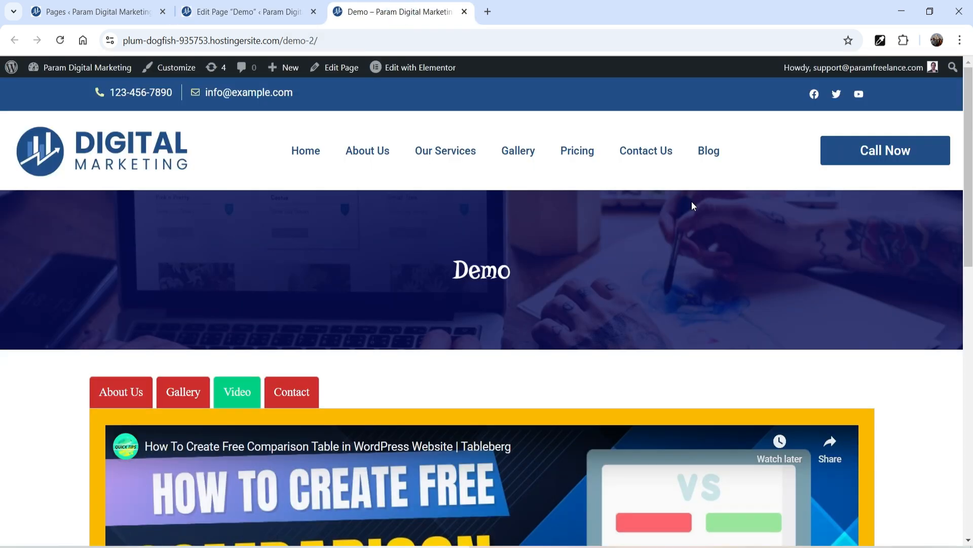
# Step: Check the About Us and Gallery tabs on the published page, view the second gallery image full size, and return to the page
pyautogui.scroll(-4, 761, 215)
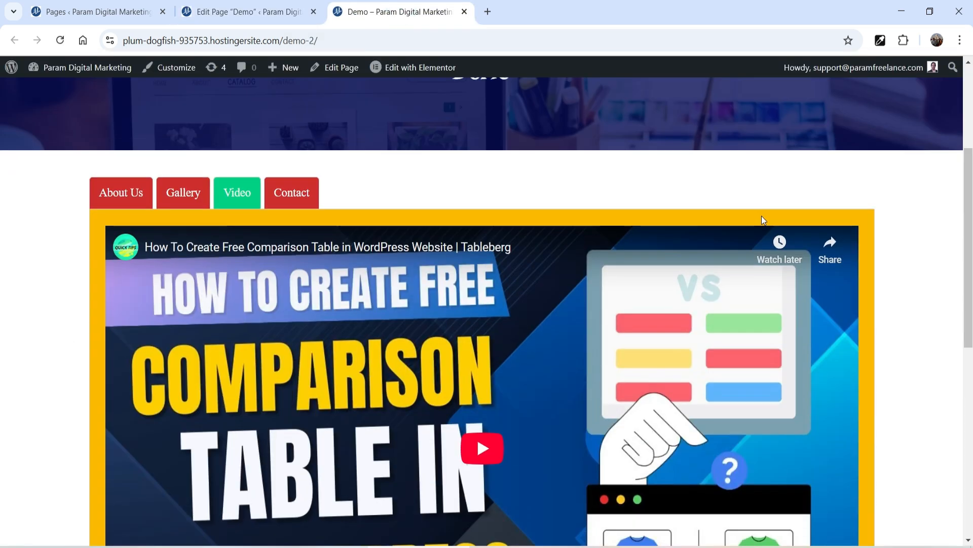
pyautogui.click(112, 197)
pyautogui.scroll(-6, 791, 326)
pyautogui.scroll(9, 789, 327)
pyautogui.click(192, 342)
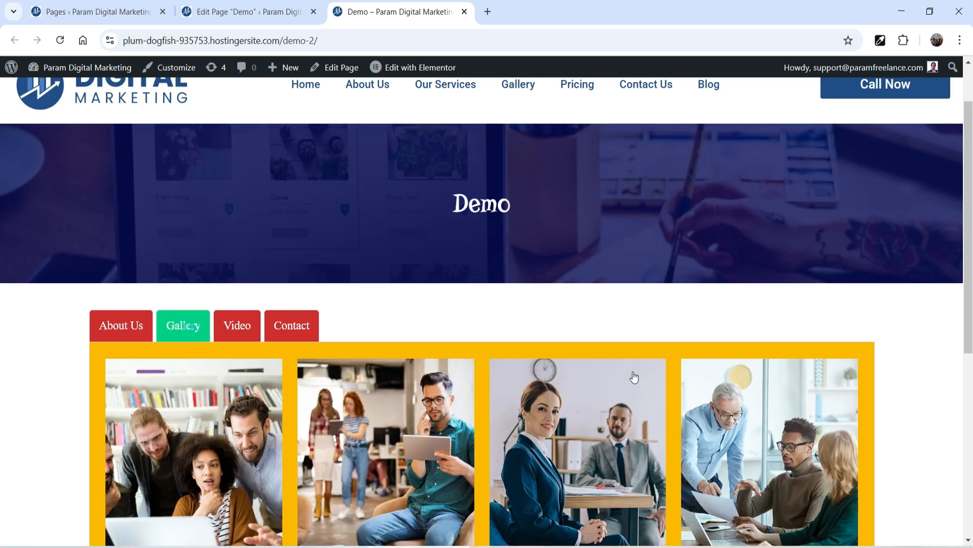
pyautogui.scroll(-5, 807, 321)
pyautogui.scroll(3, 568, 379)
pyautogui.click(405, 318)
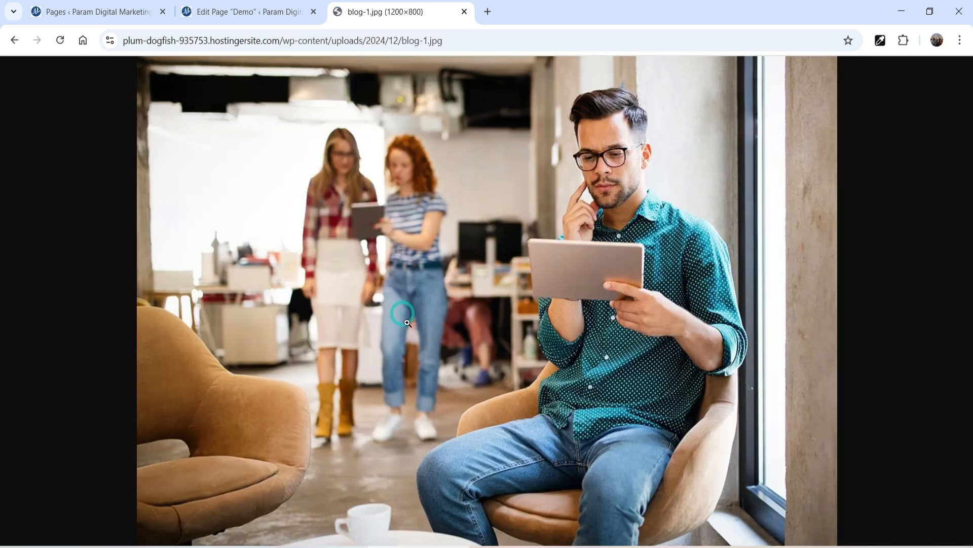
pyautogui.click(14, 41)
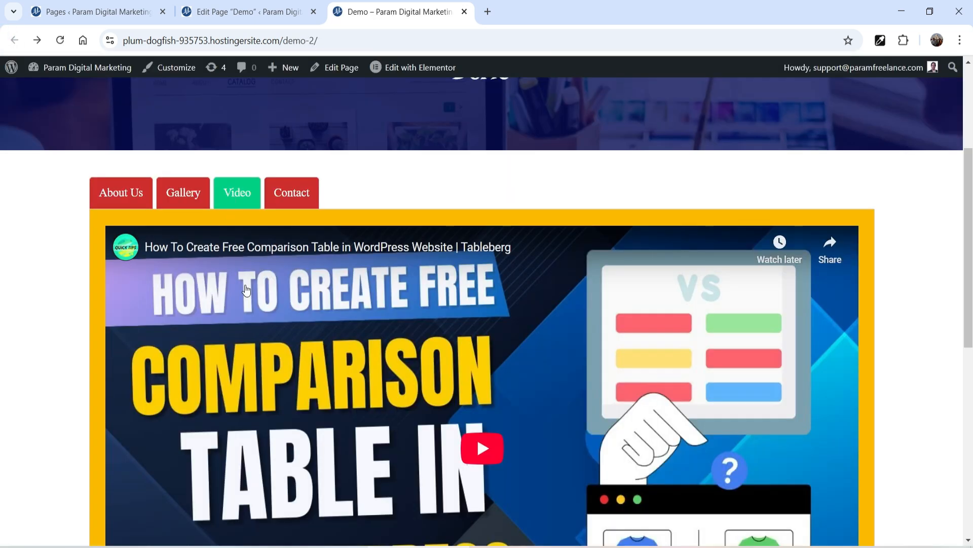
# Step: Check the Video tab and the Contact tab's phone and email lines on the published page, and return to About Us
pyautogui.scroll(-2, 490, 289)
pyautogui.scroll(2, 446, 327)
pyautogui.click(290, 197)
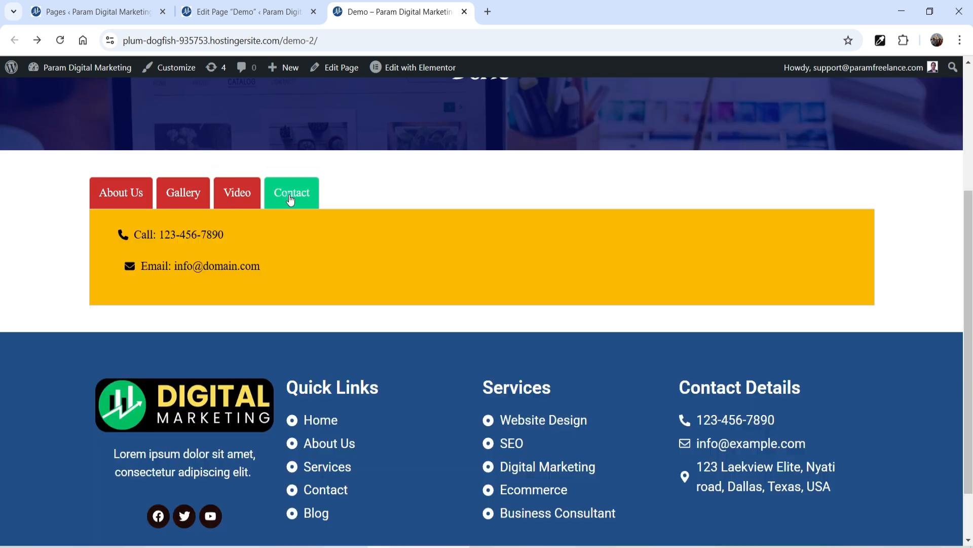
pyautogui.tripleClick(299, 273)
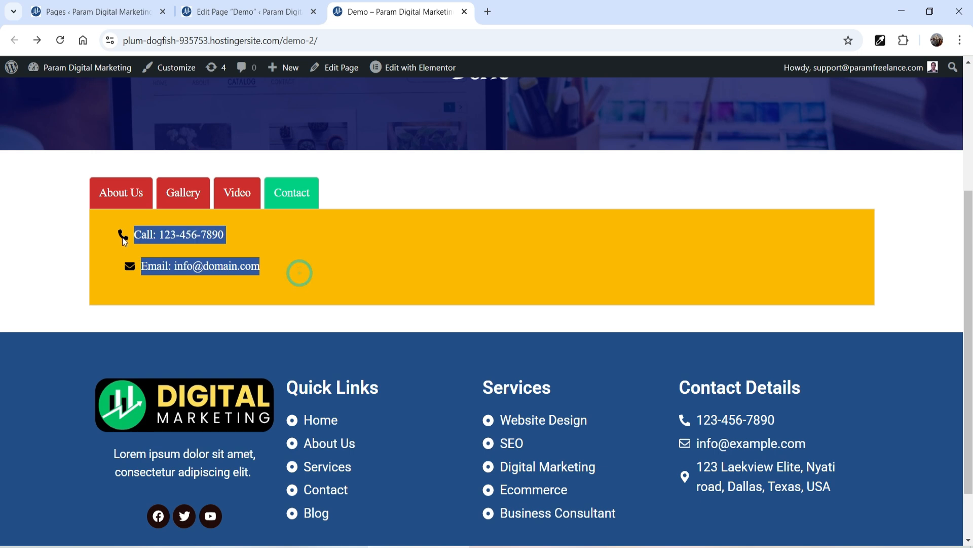
pyautogui.click(130, 192)
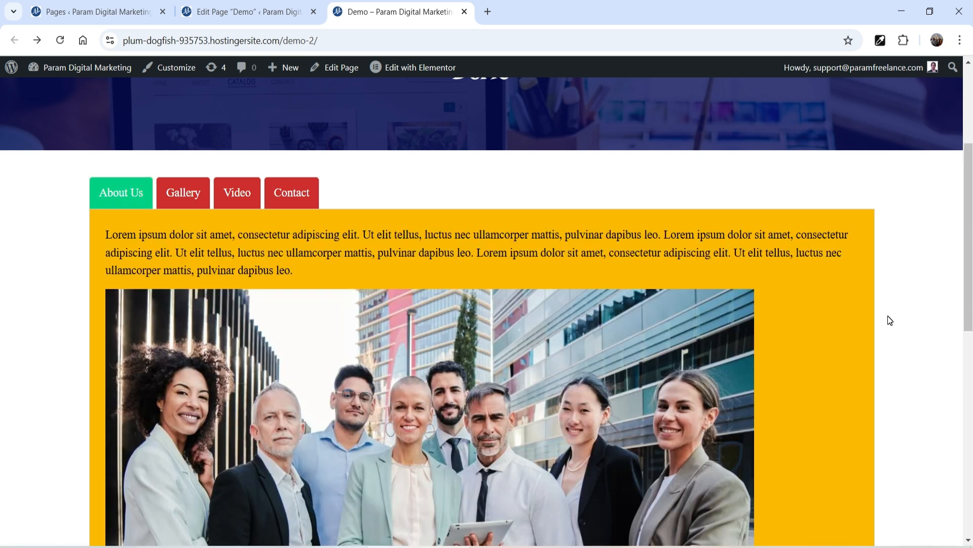
# Step: Switch from the published page to the Ultimate Blocks settings and look through the list of available blocks
pyautogui.click(262, 12)
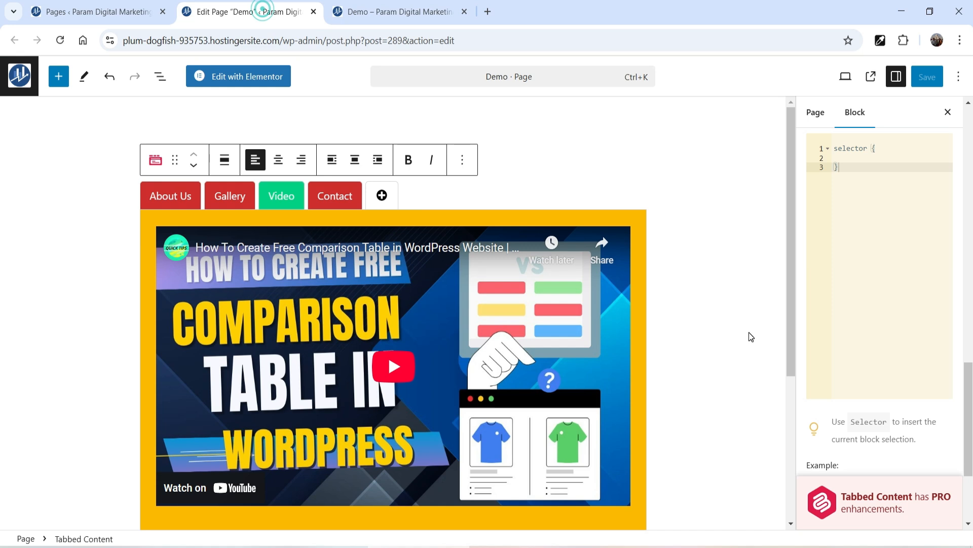
pyautogui.click(419, 15)
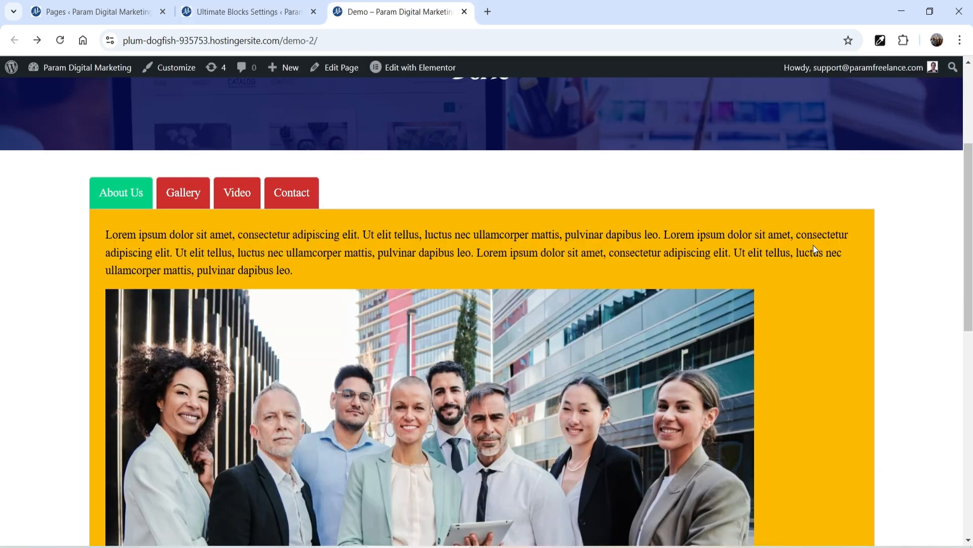
pyautogui.click(239, 14)
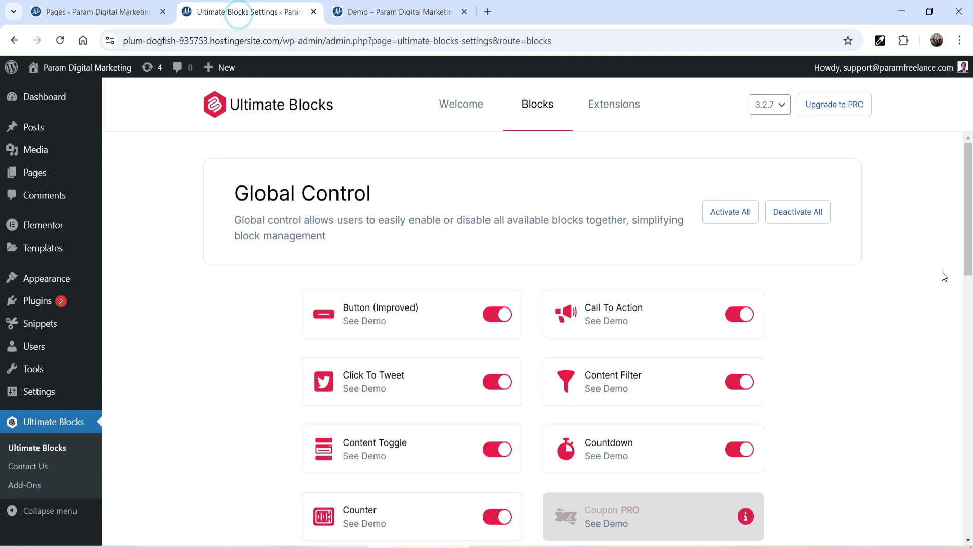
pyautogui.scroll(-1, 927, 255)
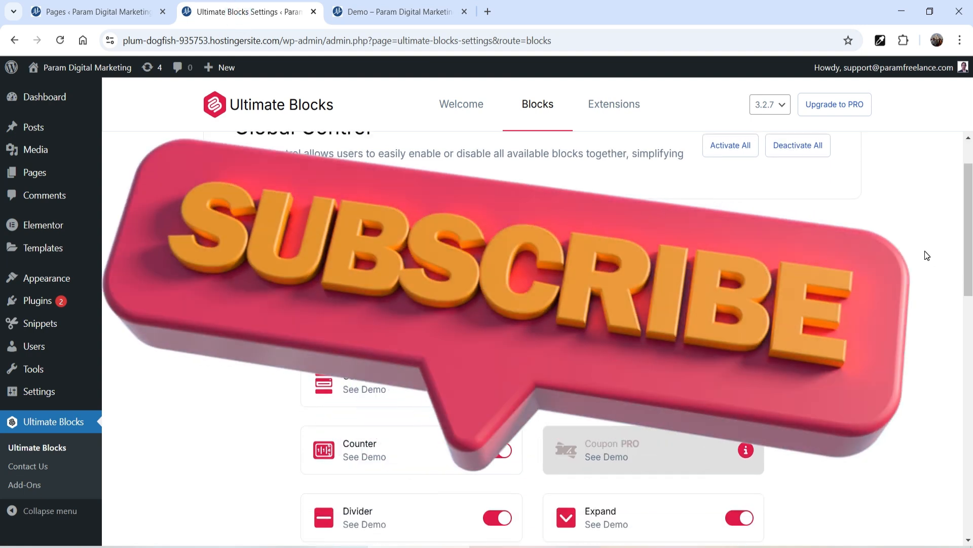